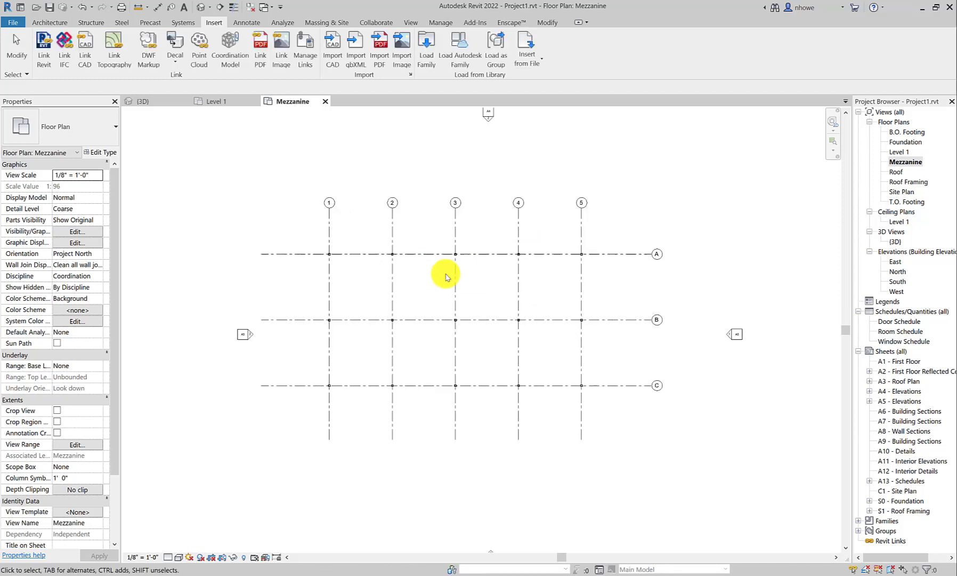
Step: Start the Beam tool and browse to the Steel folder under English-Imperial Structural Framing to load a family
left_click(91, 22)
left_click(43, 48)
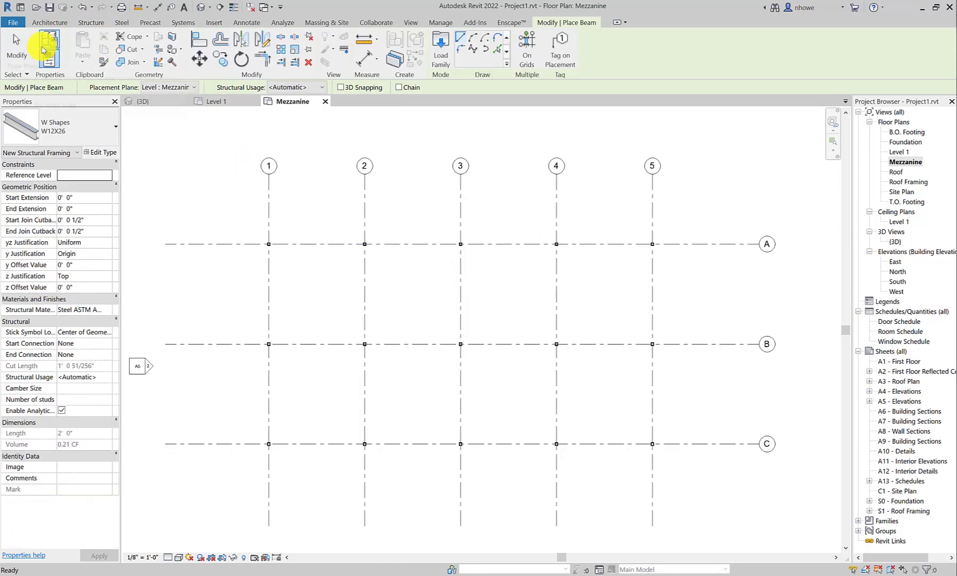
scroll(269, 257, "up", 3)
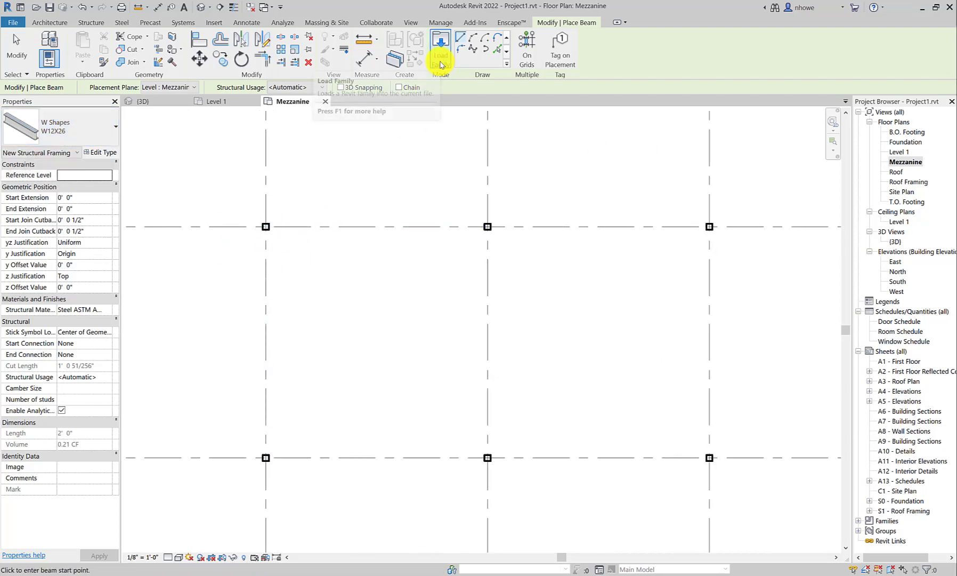
left_click(441, 64)
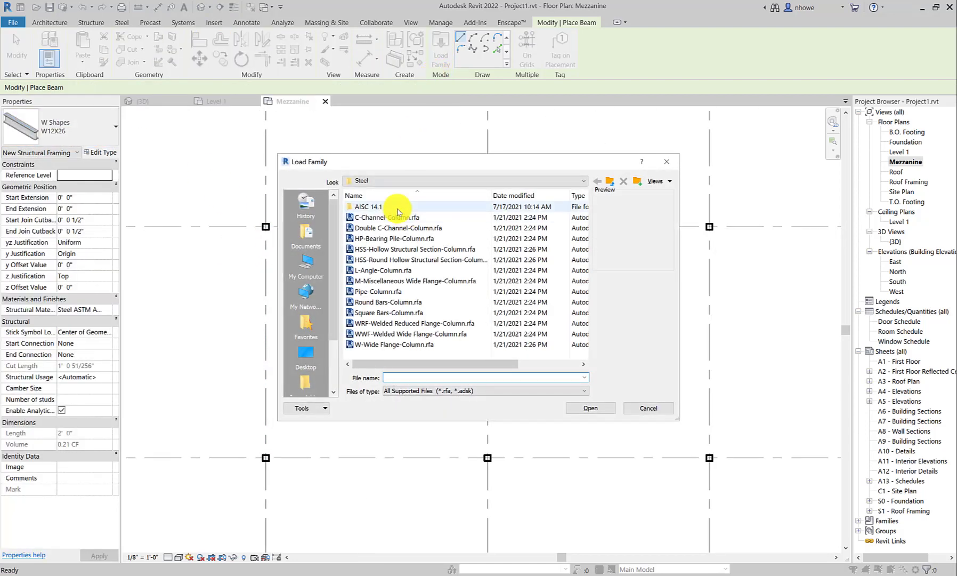
left_click(494, 181)
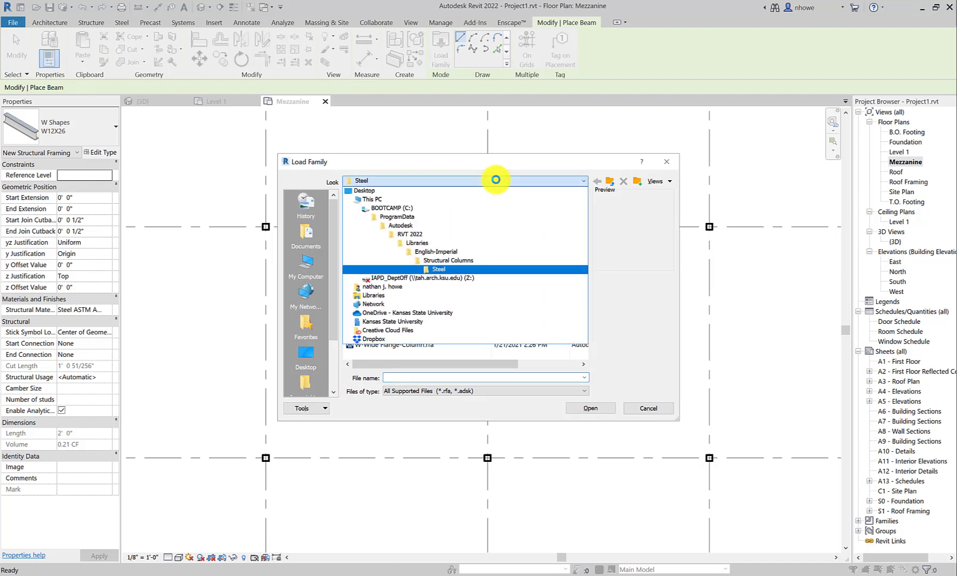
left_click(443, 255)
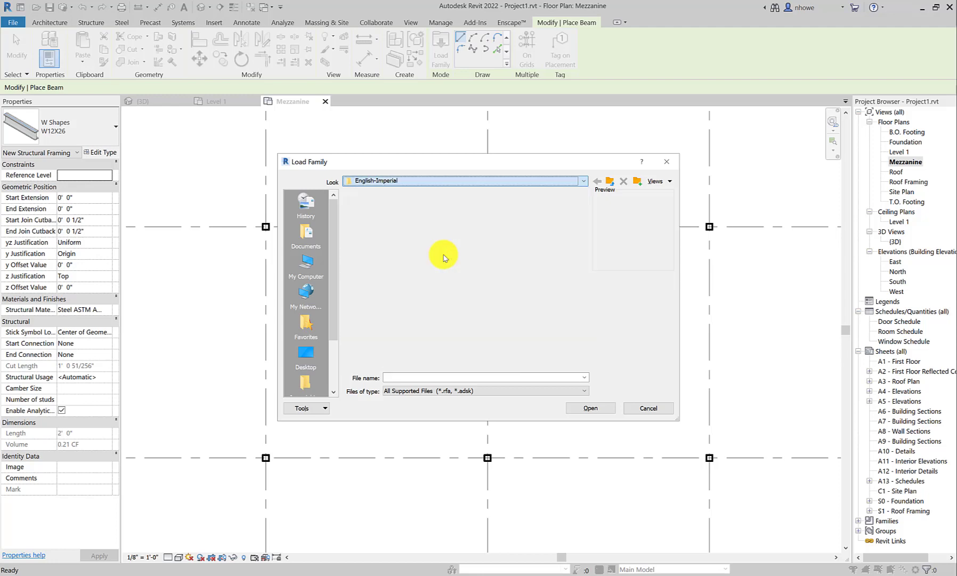
scroll(419, 251, "down", 9)
scroll(417, 253, "down", 1)
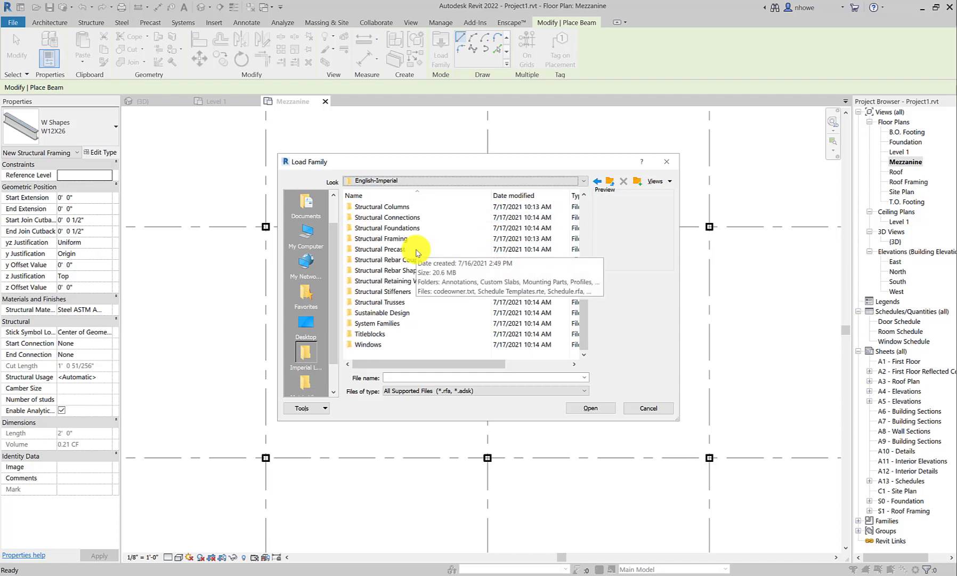
left_click(407, 240)
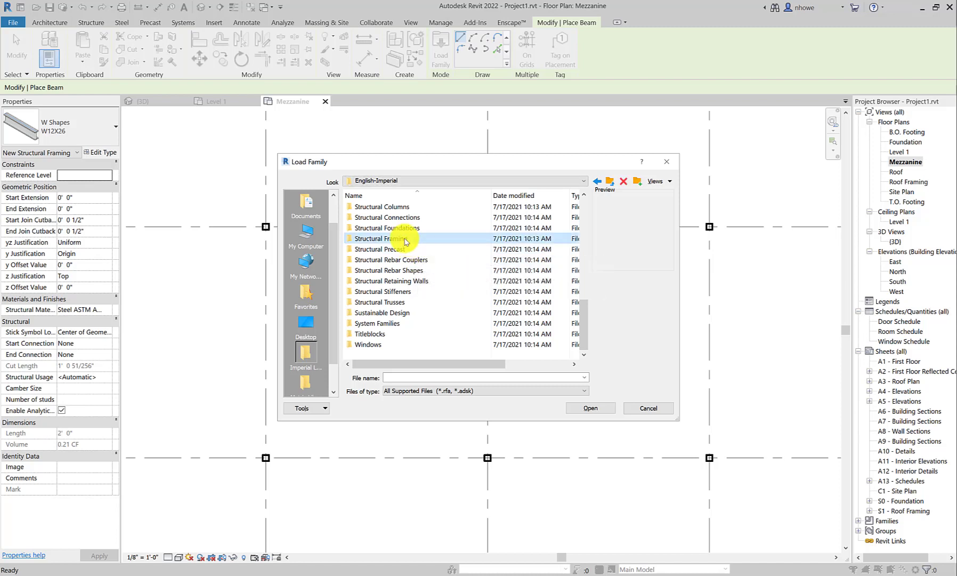
double_click(369, 240)
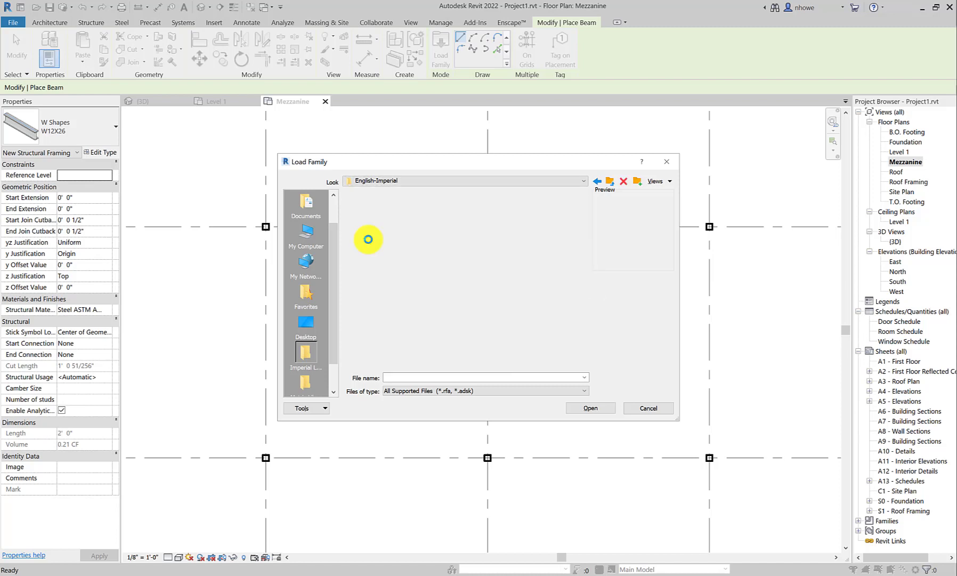
double_click(368, 238)
Step: Open the W-Wide Flange.rfa family from the Steel folder
scroll(388, 241, "down", 1)
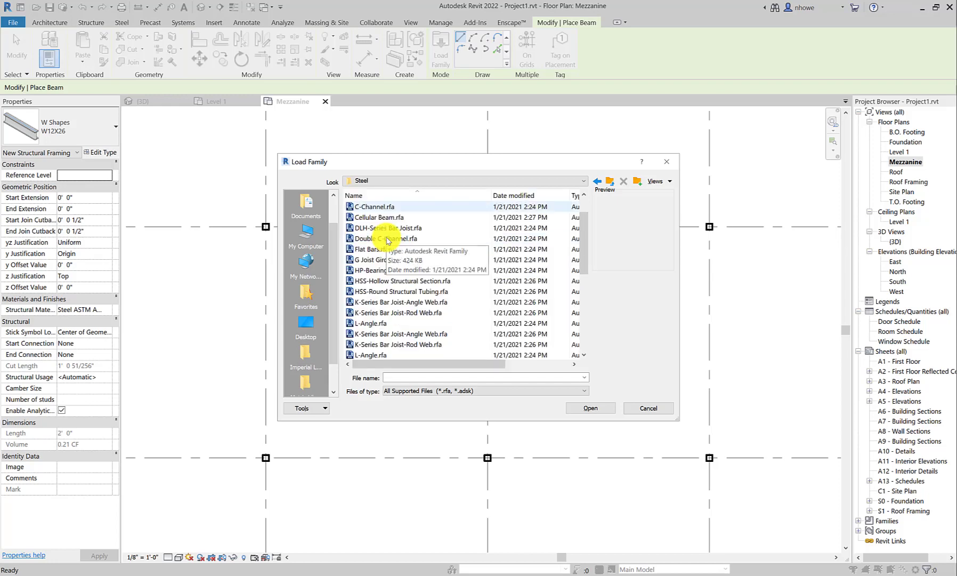
scroll(387, 241, "down", 1)
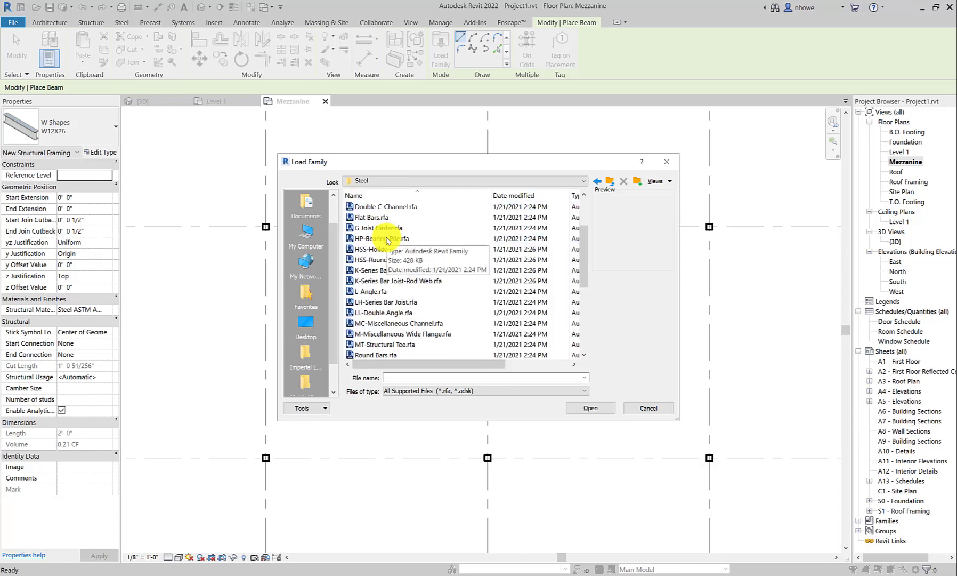
scroll(387, 241, "down", 5)
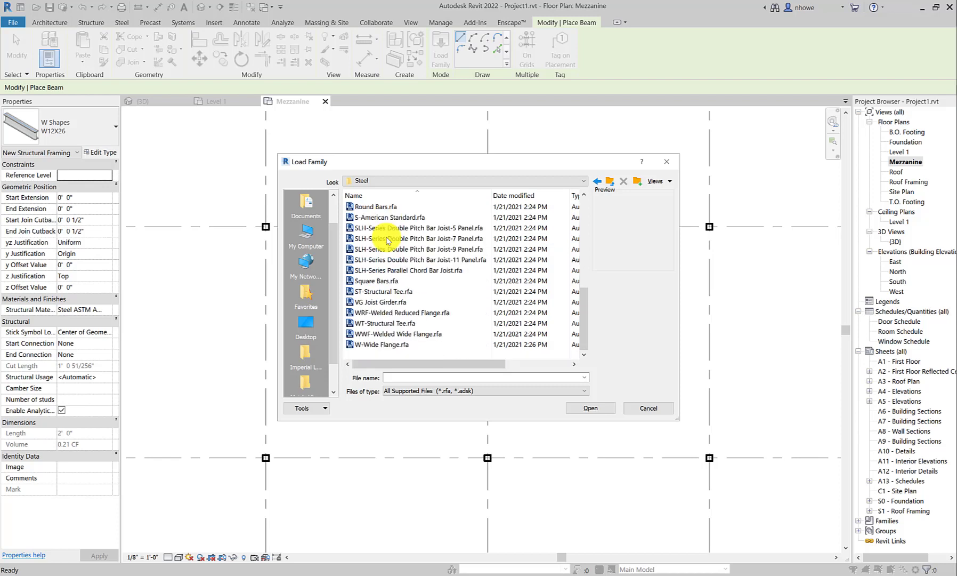
left_click(374, 343)
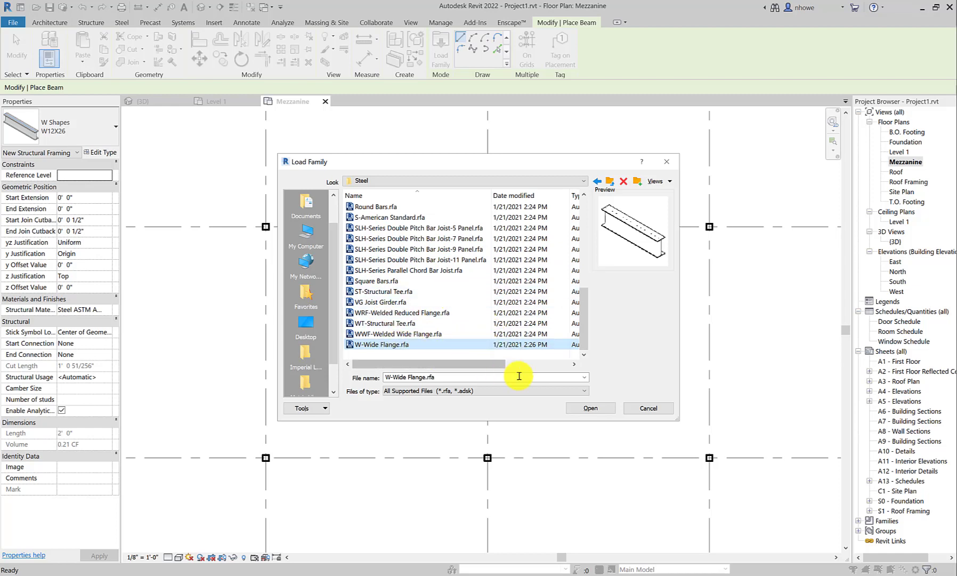
left_click(581, 407)
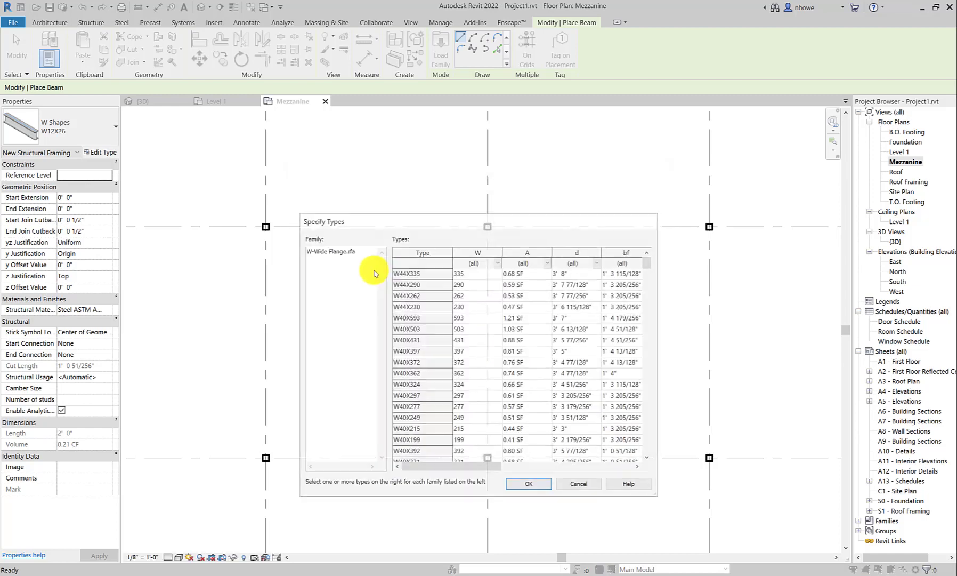
Step: Choose the W18X60 type and load it into the project
scroll(449, 283, "down", 10)
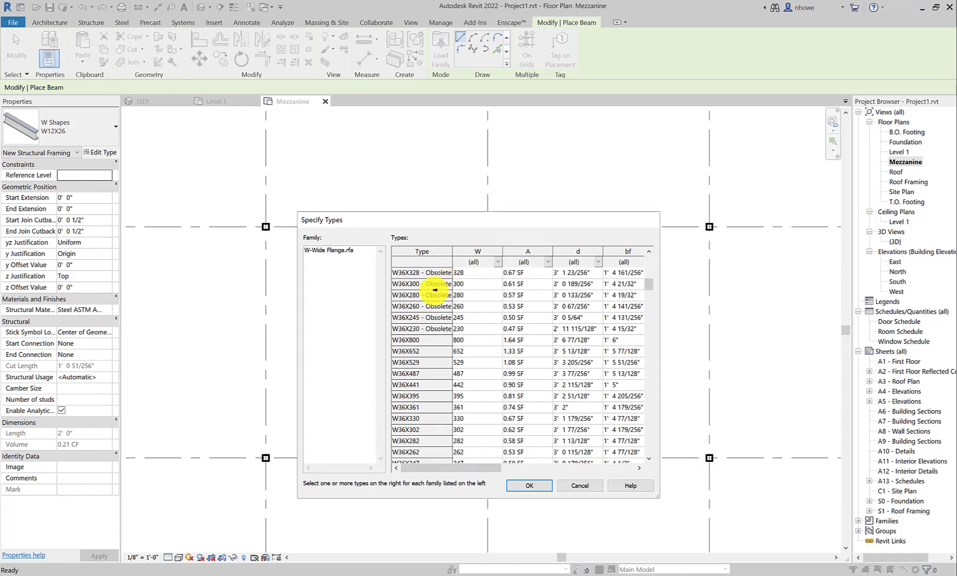
scroll(449, 333, "down", 7)
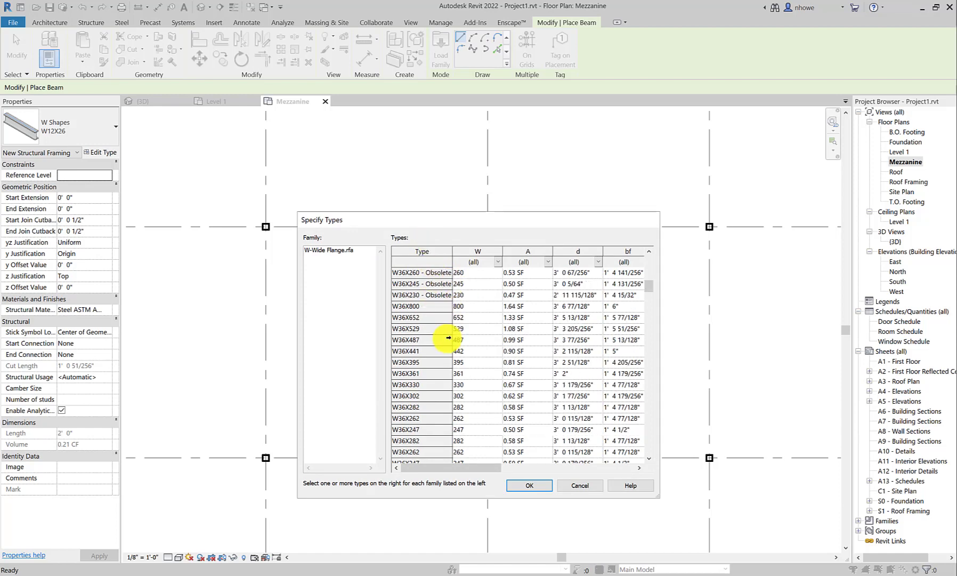
scroll(449, 338, "down", 20)
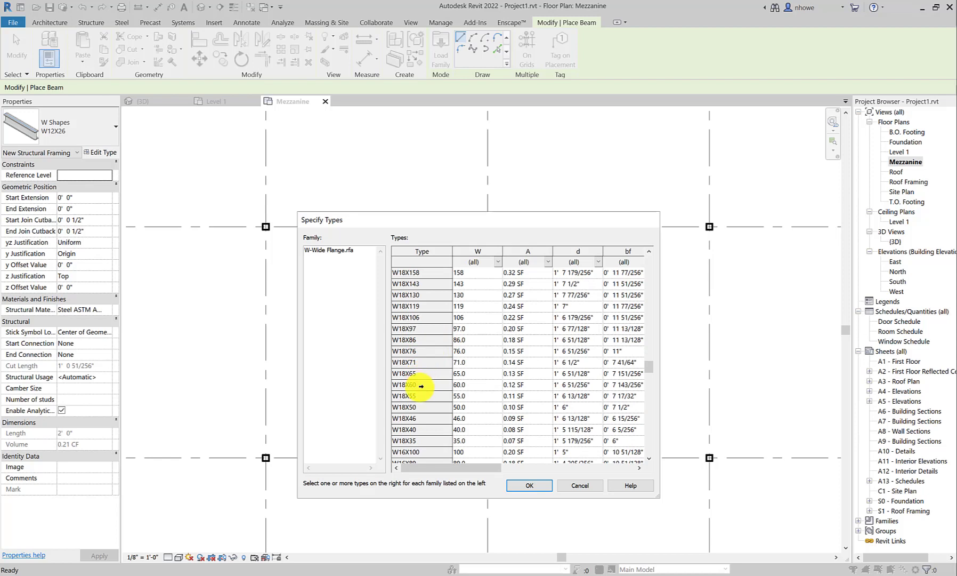
left_click(421, 384)
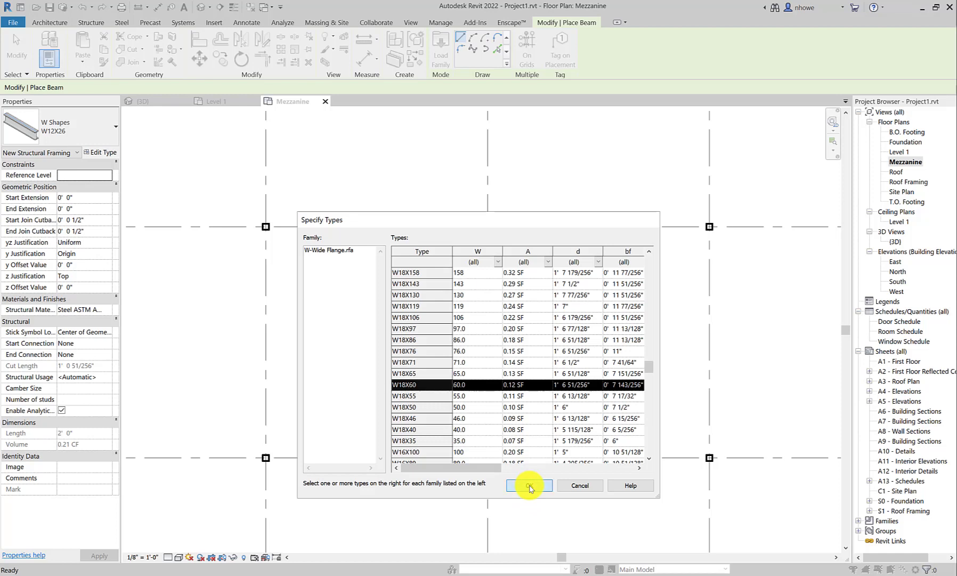
left_click(530, 486)
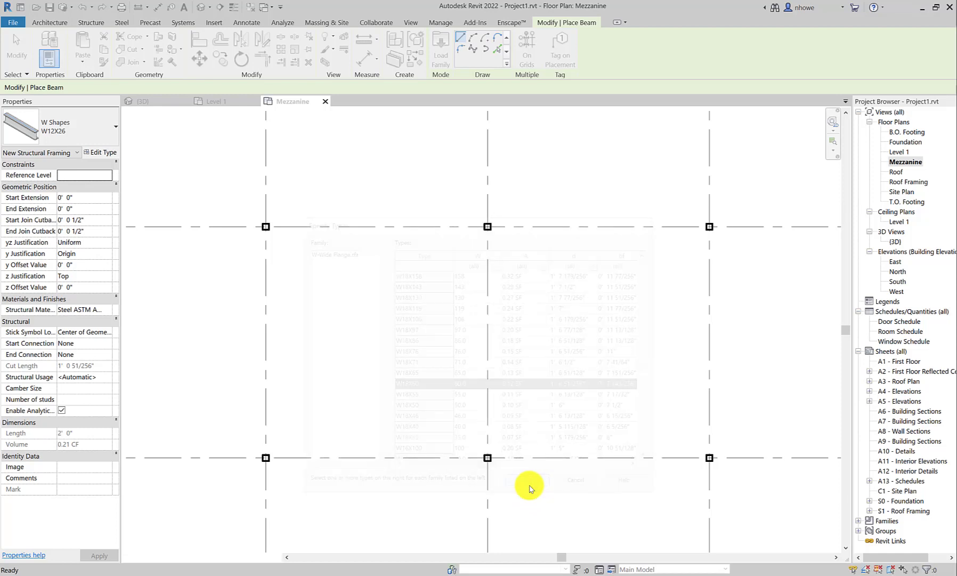
Step: Place a W18X60 beam along grid line 1 between the columns at grids A and B
left_click(265, 228)
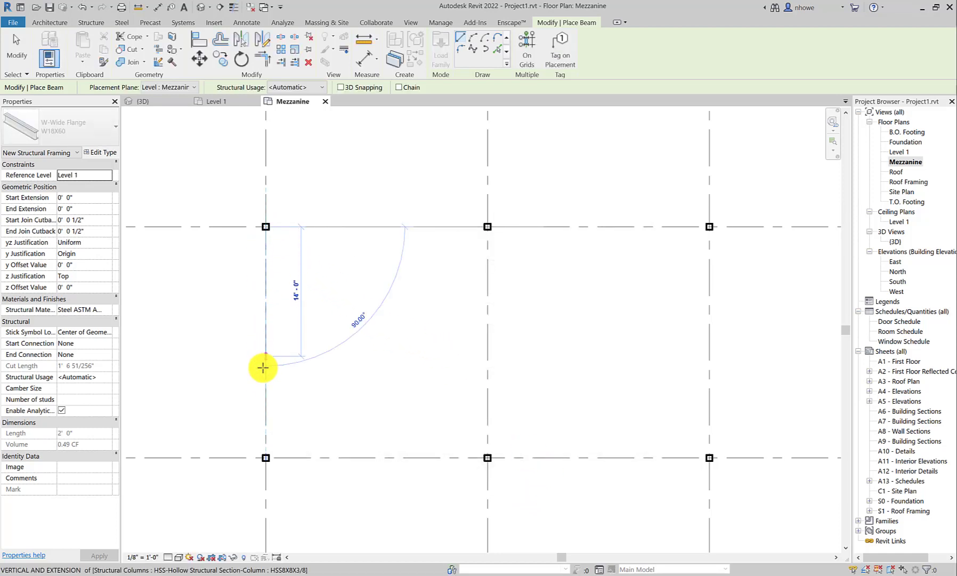
scroll(263, 421, "down", 4)
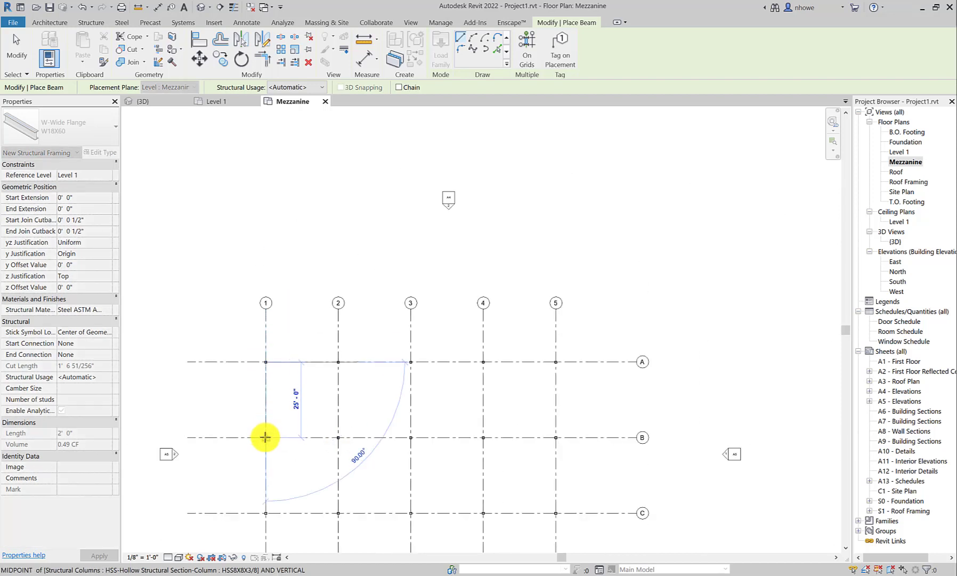
left_click(265, 431)
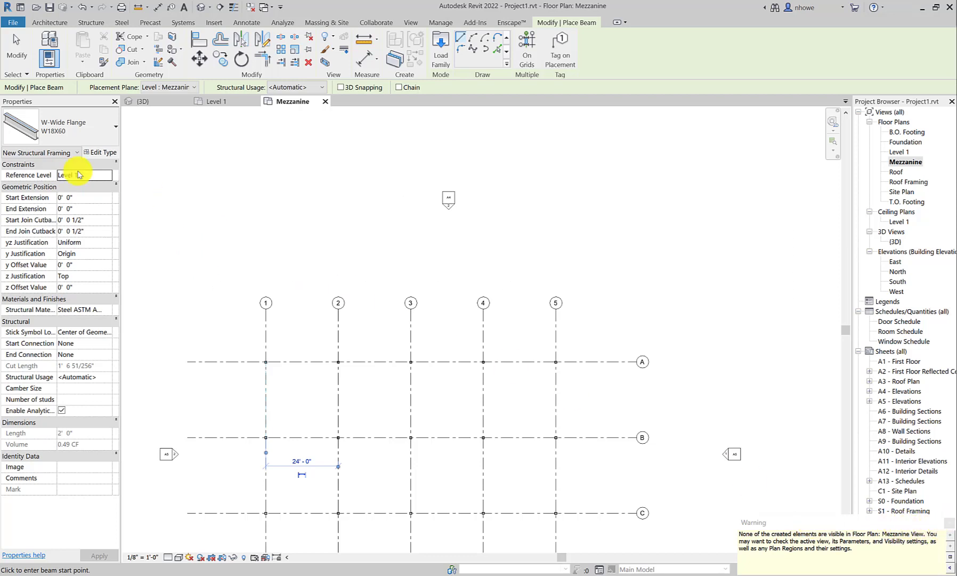
Step: Set the beam's reference level to Mezzanine and place another W18X60 beam along grid line 1 from grid B to grid C
left_click(96, 175)
left_click(107, 180)
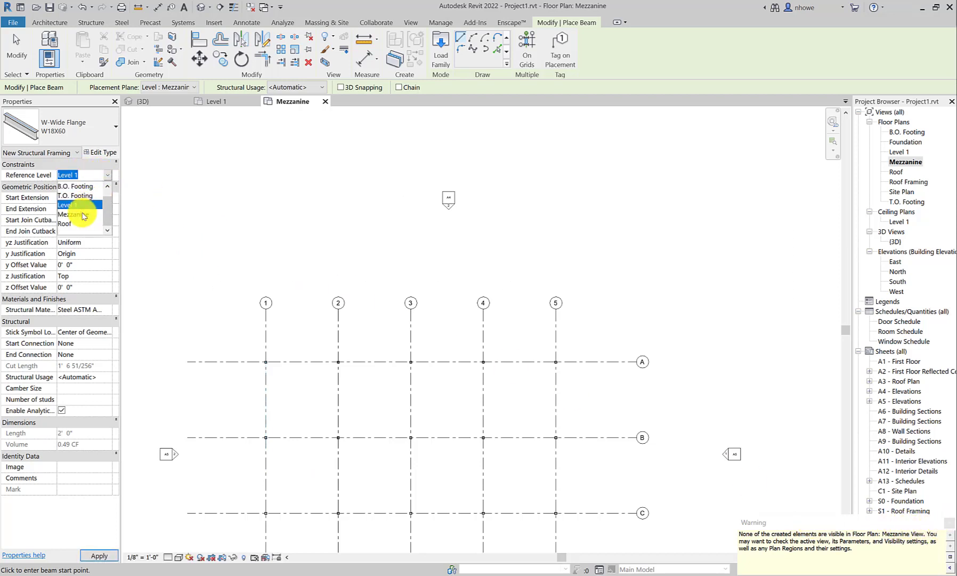
left_click(80, 213)
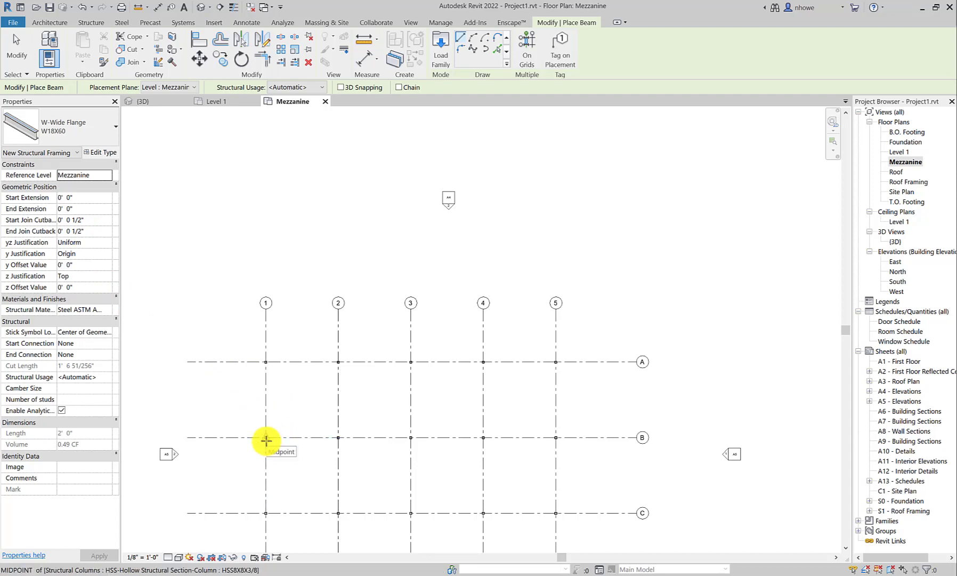
left_click(266, 440)
left_click(265, 512)
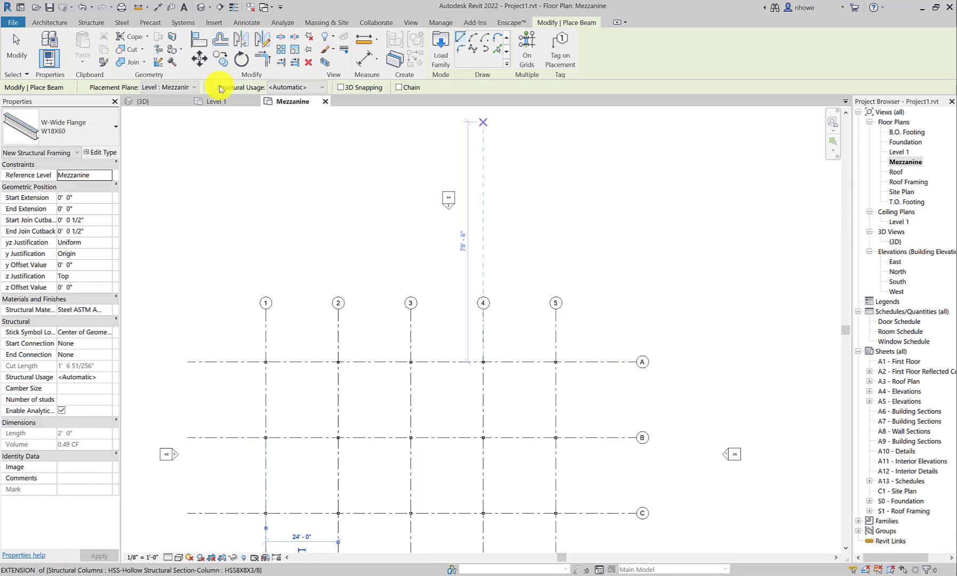
Step: Examine the two beams along grid line 1 in the 3D view, selecting each one to review its properties
scroll(272, 411, "up", 4)
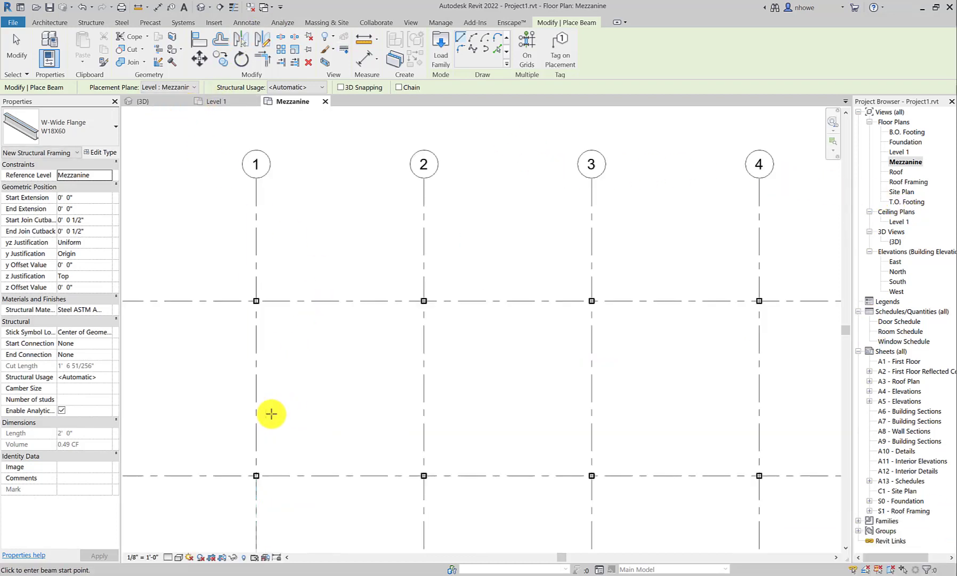
scroll(298, 405, "down", 1)
left_click(155, 100)
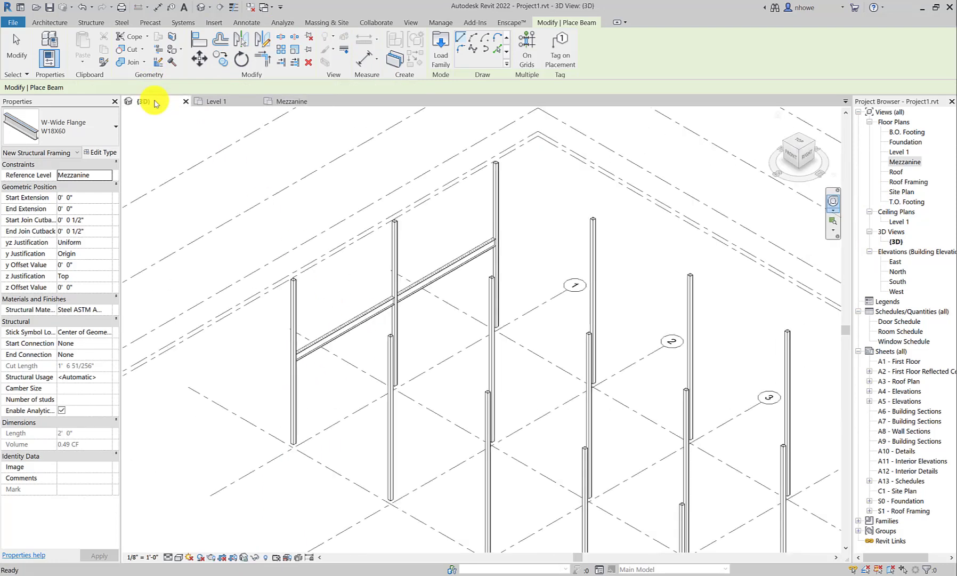
scroll(427, 299, "up", 3)
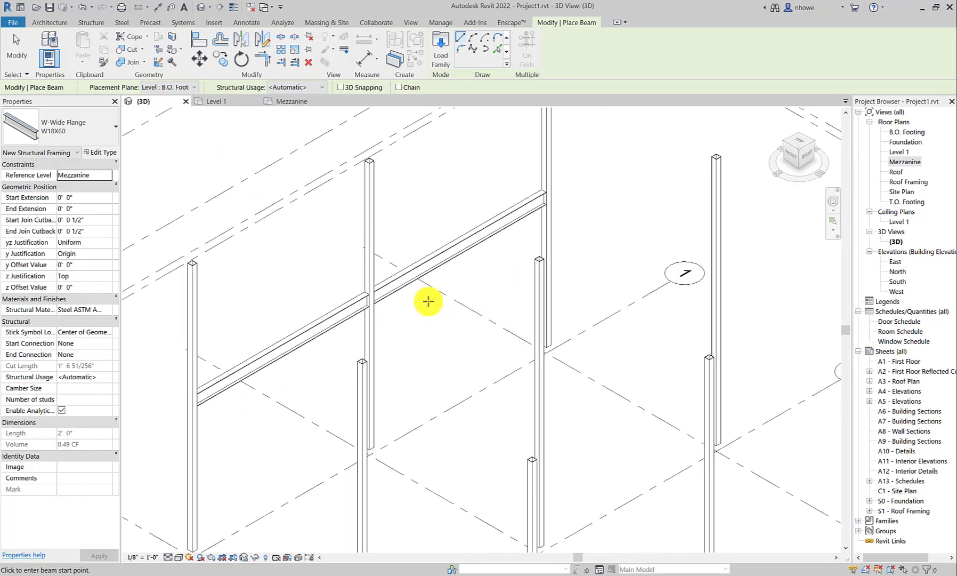
left_click(16, 46)
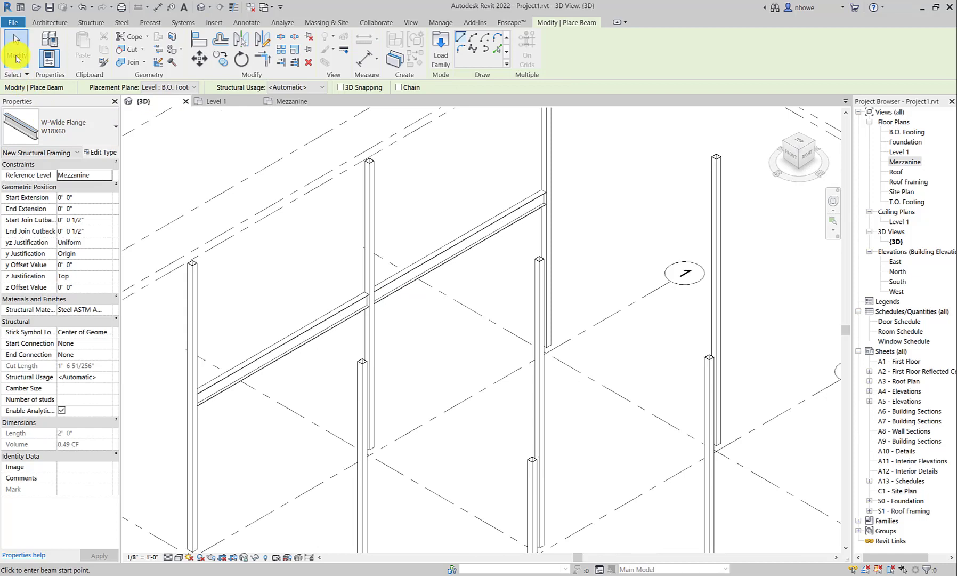
left_click(385, 277)
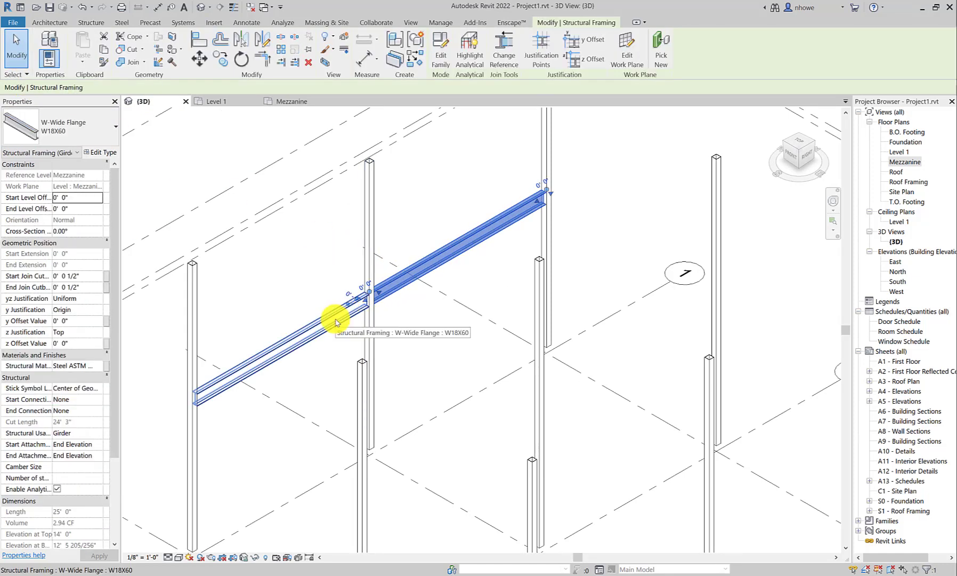
left_click(336, 321)
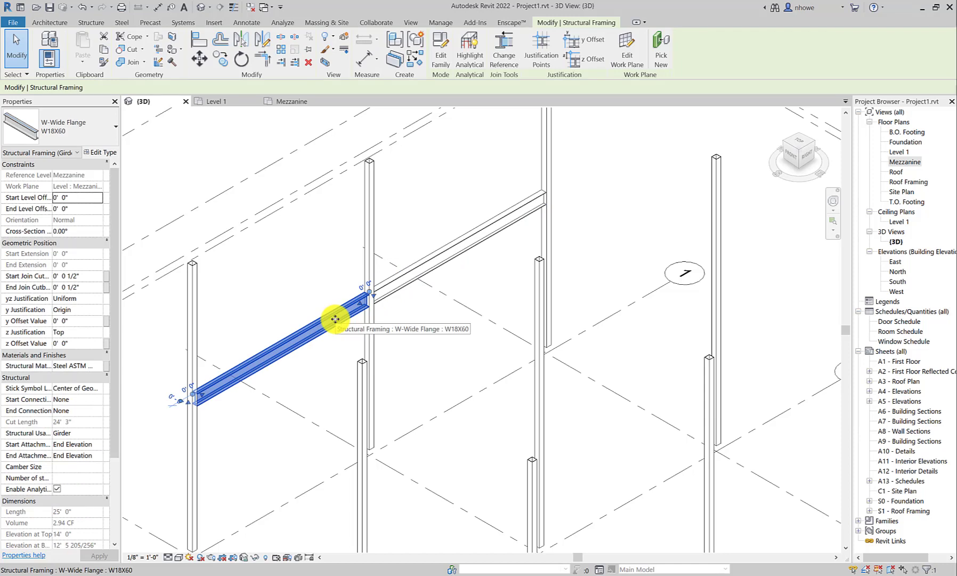
left_click(428, 318)
scroll(429, 317, "down", 2)
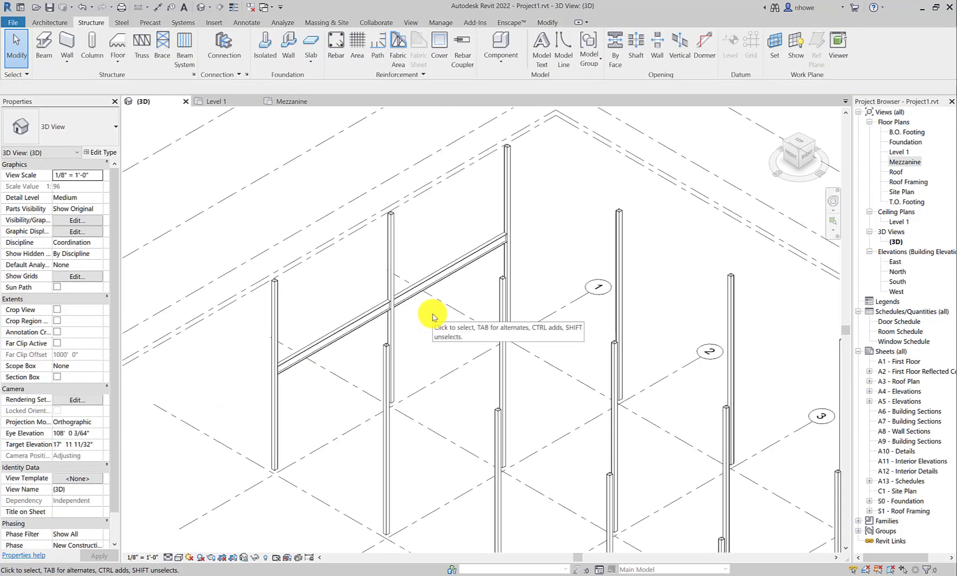
scroll(551, 263, "down", 3)
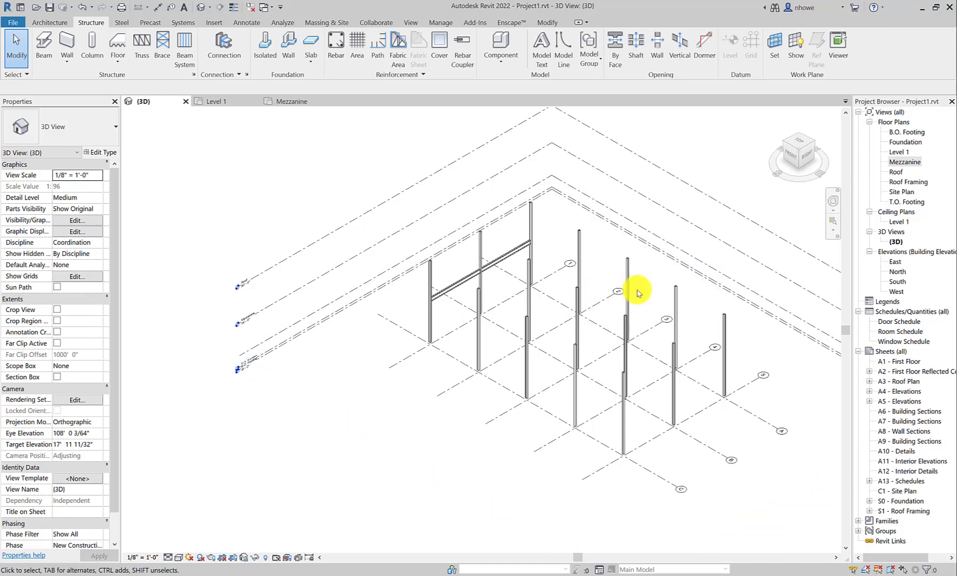
Step: Open the Mezzanine floor plan view
double_click(902, 161)
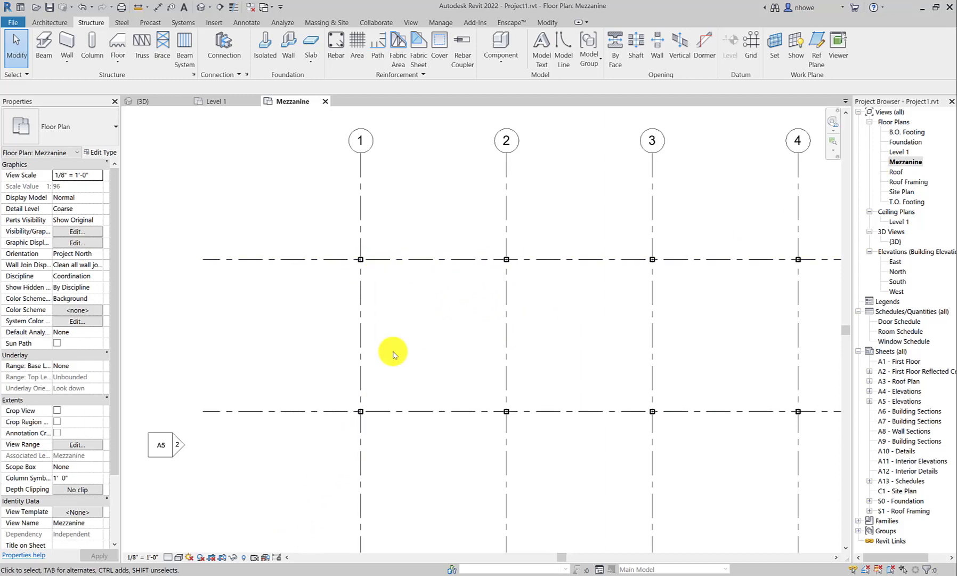
scroll(393, 355, "down", 1)
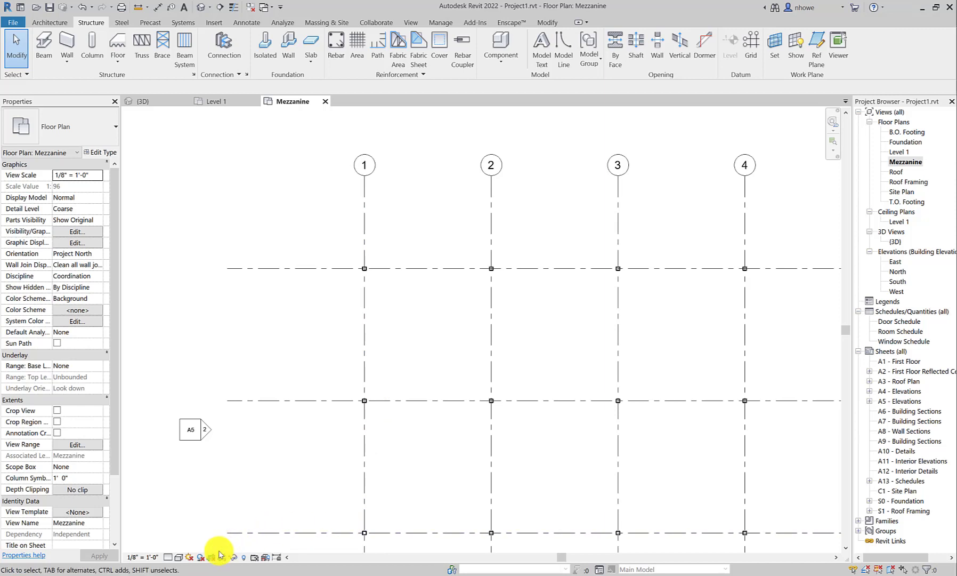
Step: Try the Fine detail level on the Mezzanine plan and switch it back to Coarse
left_click(178, 556)
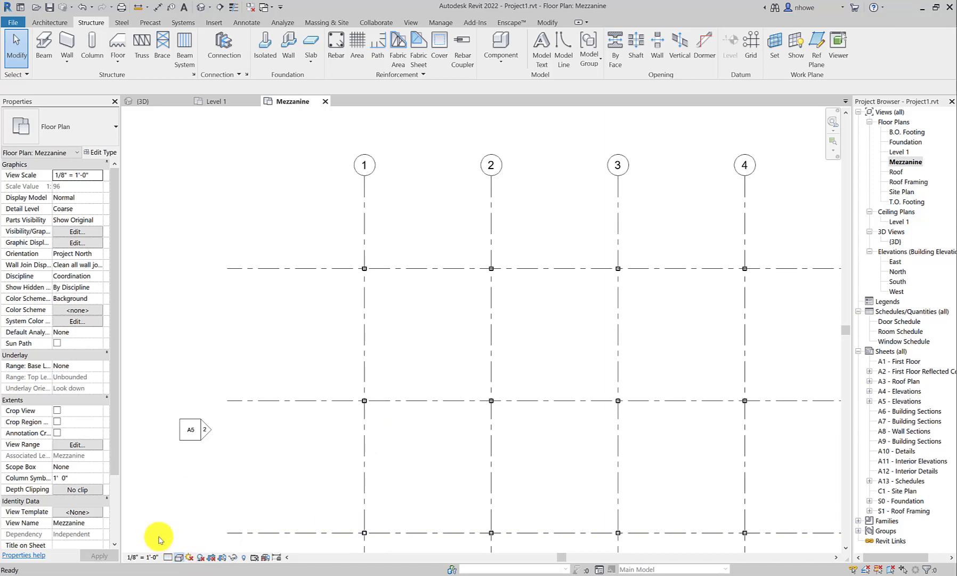
left_click(168, 557)
left_click(171, 547)
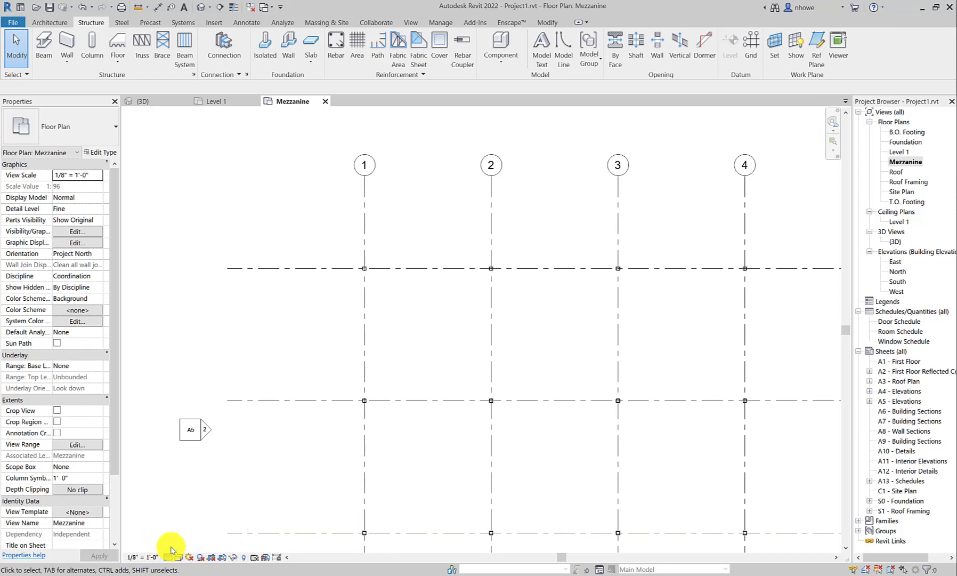
left_click(168, 556)
left_click(182, 525)
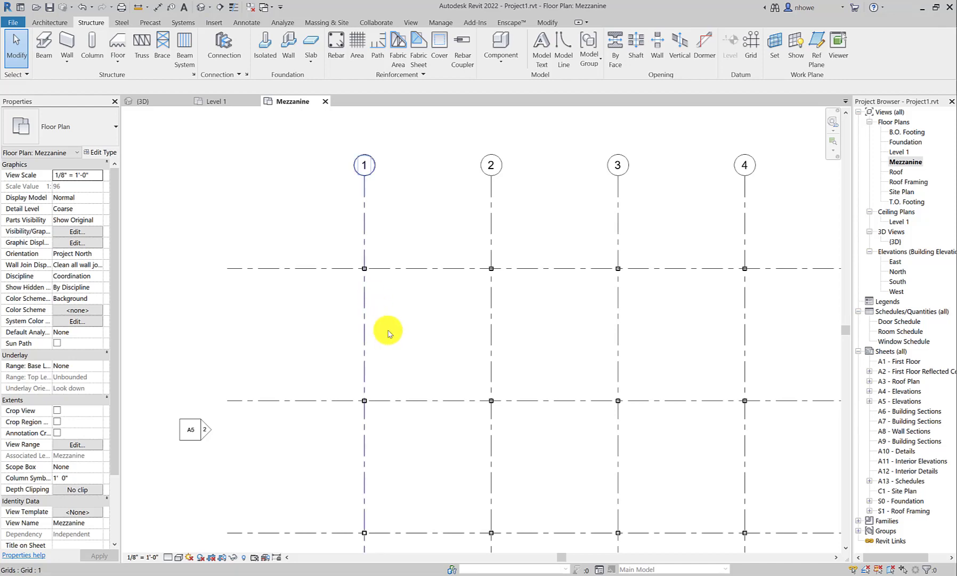
Step: Hide the Columns model category in the Mezzanine plan's Visibility/Graphic Overrides
key("v")
key("g")
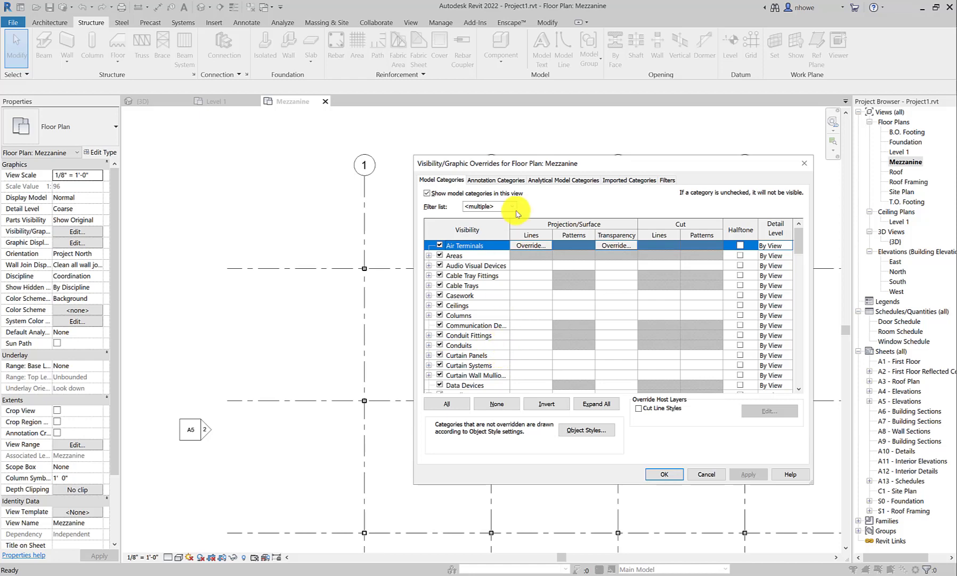
scroll(471, 283, "down", 1)
scroll(472, 282, "down", 20)
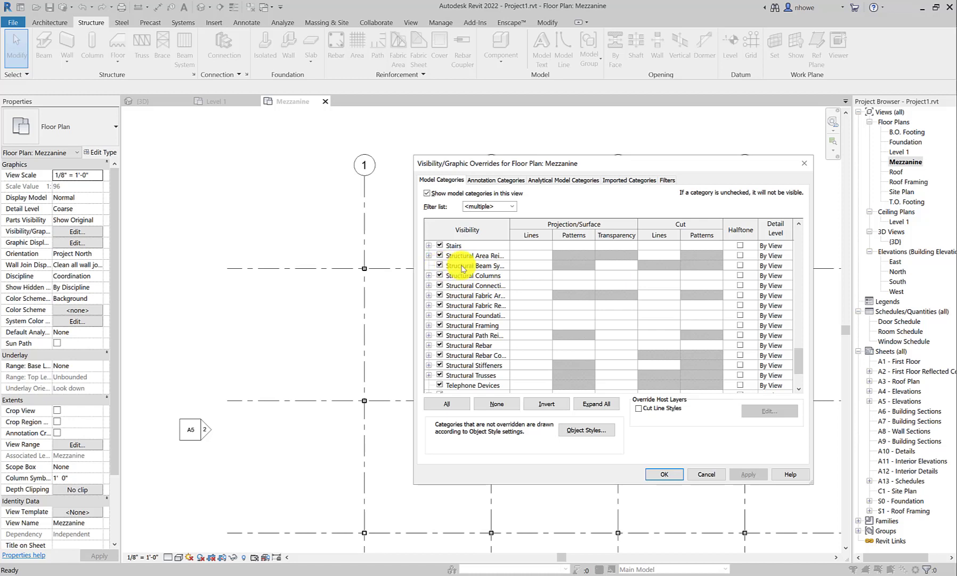
scroll(472, 268, "down", 6)
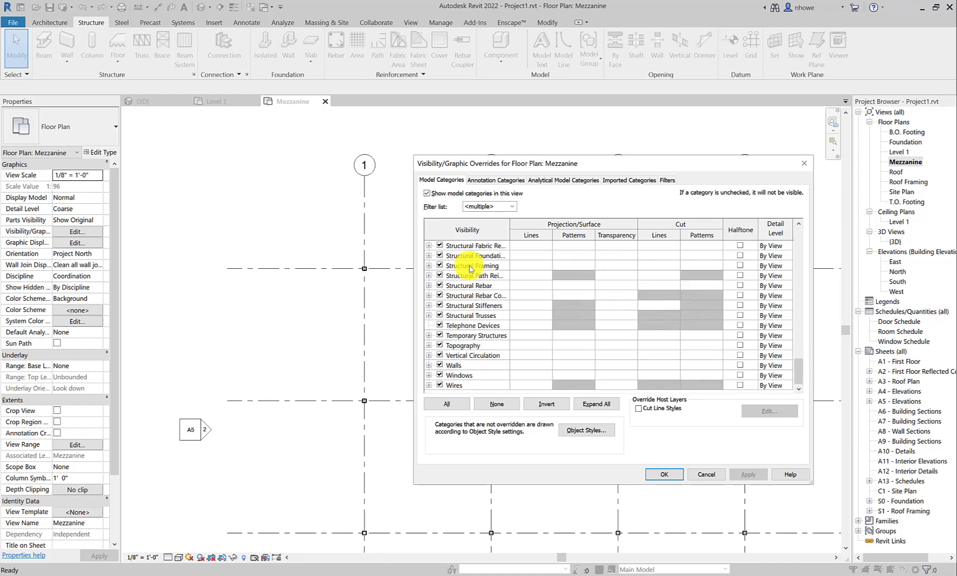
scroll(472, 268, "up", 2)
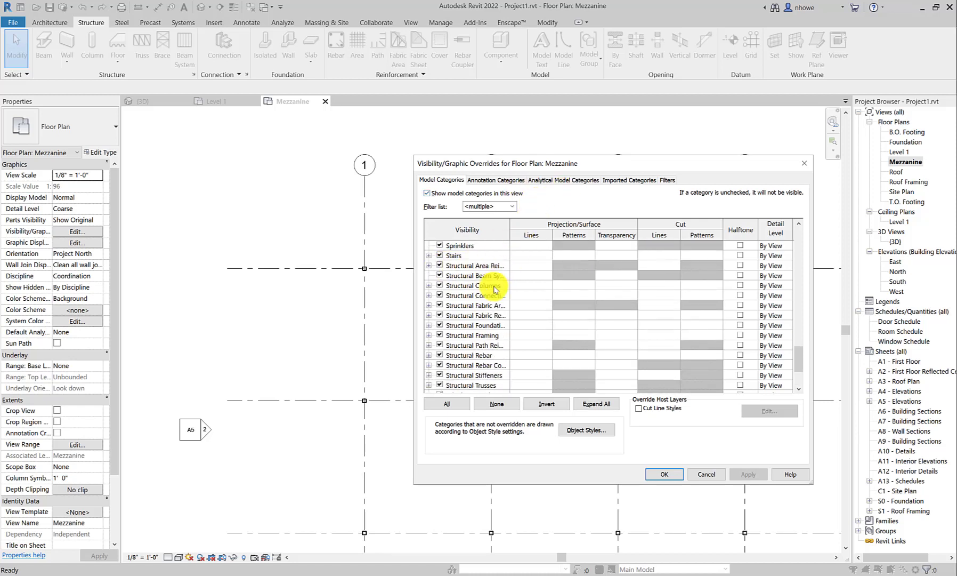
scroll(494, 287, "up", 6)
scroll(494, 288, "up", 13)
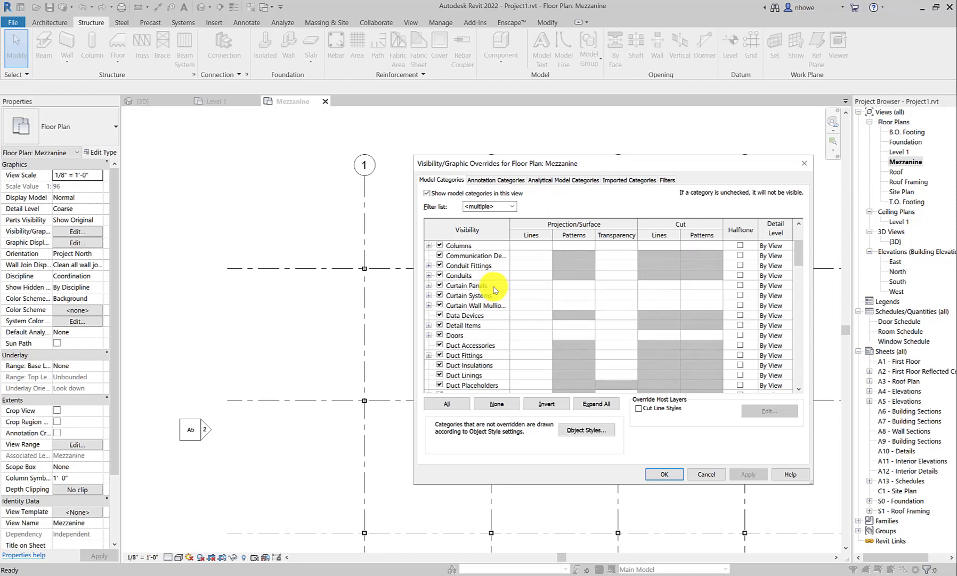
left_click(440, 255)
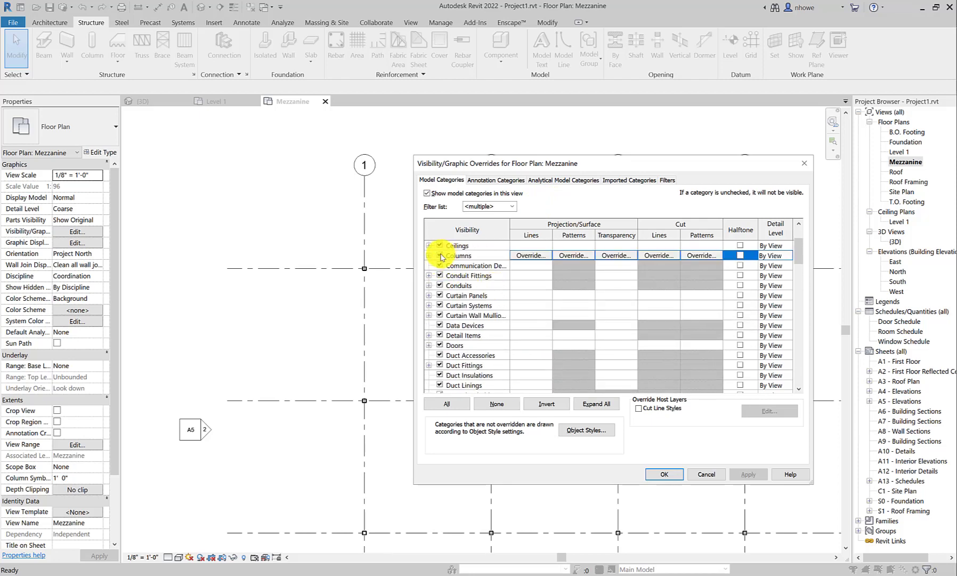
left_click(747, 474)
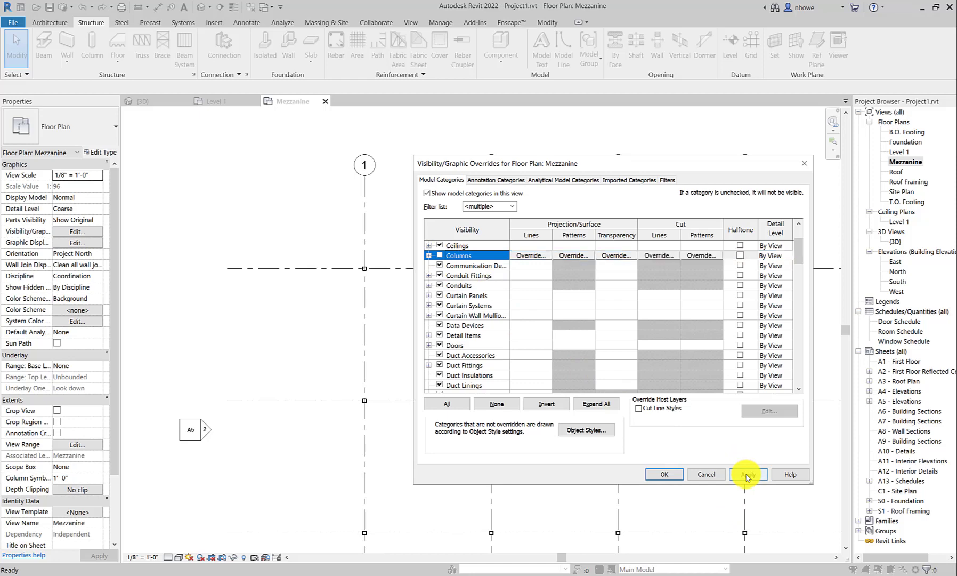
left_click(668, 475)
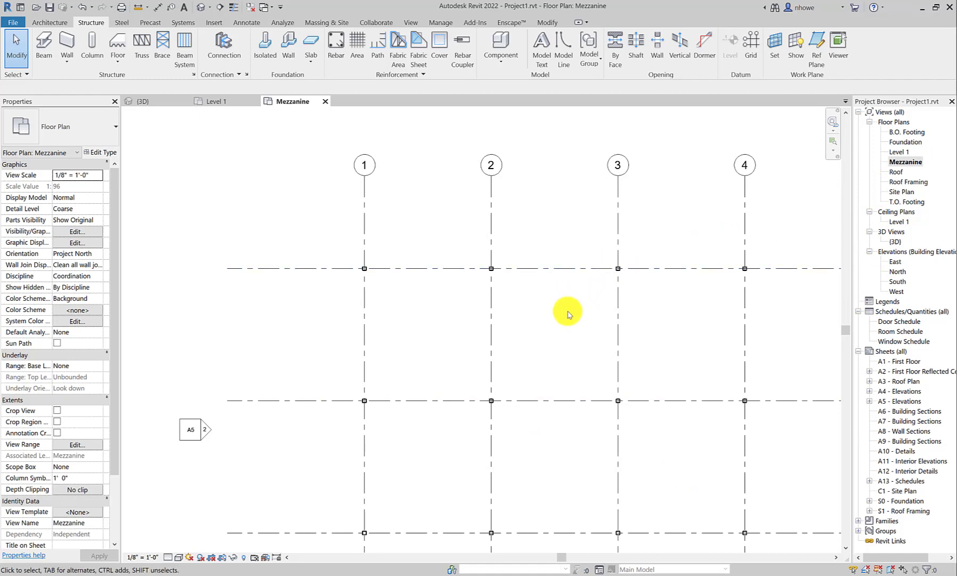
Step: Turn the Columns model category back on in the Mezzanine plan's visibility overrides
key("v")
key("v")
scroll(479, 312, "down", 5)
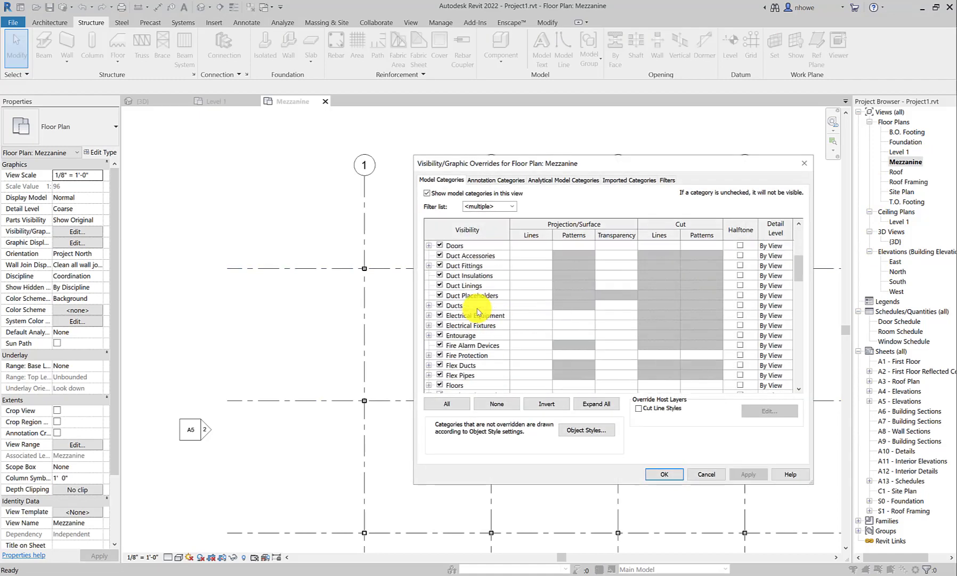
scroll(477, 307, "up", 4)
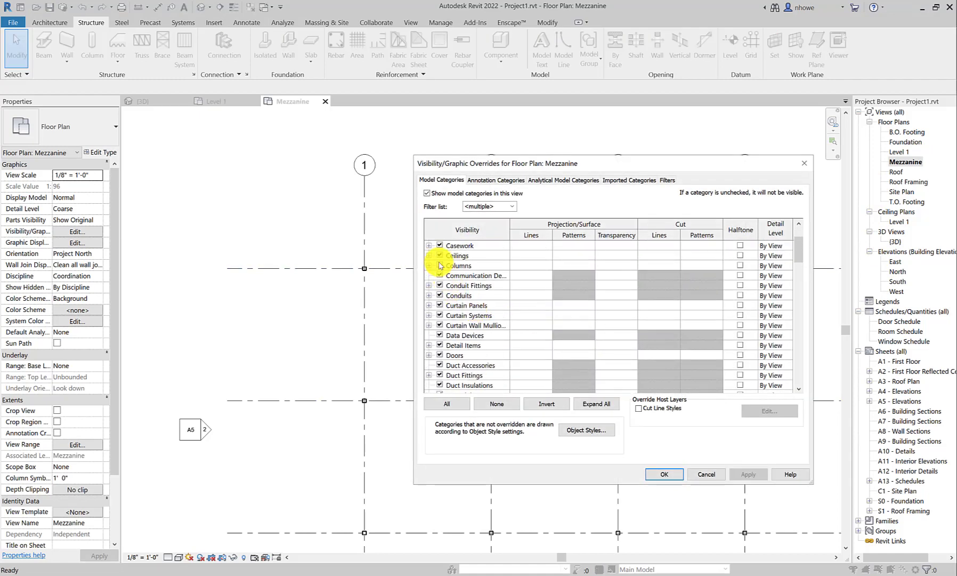
left_click(440, 265)
Step: Try hiding the Structural Columns category in the Mezzanine plan and turn it back on
scroll(451, 275, "down", 20)
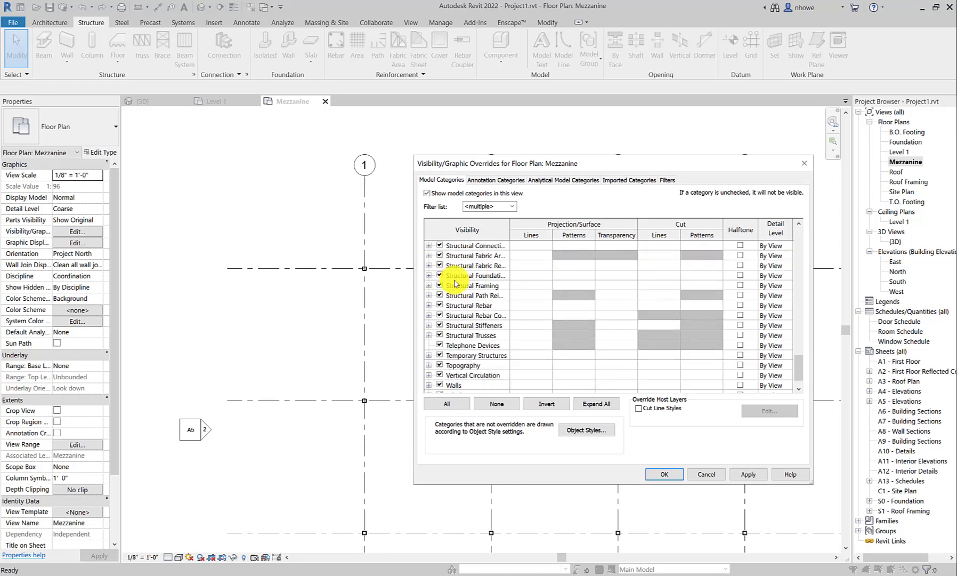
scroll(456, 283, "up", 1)
left_click(441, 257)
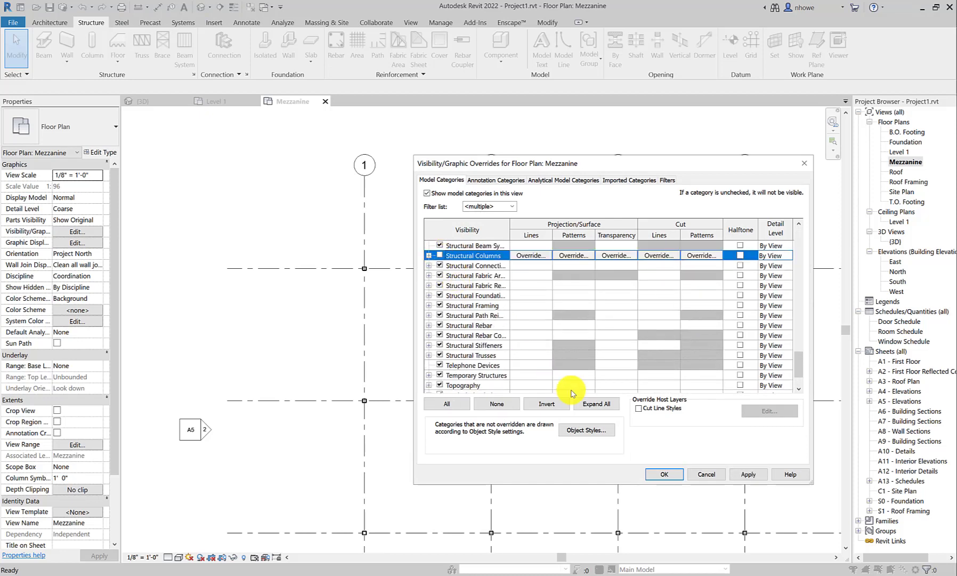
left_click(749, 474)
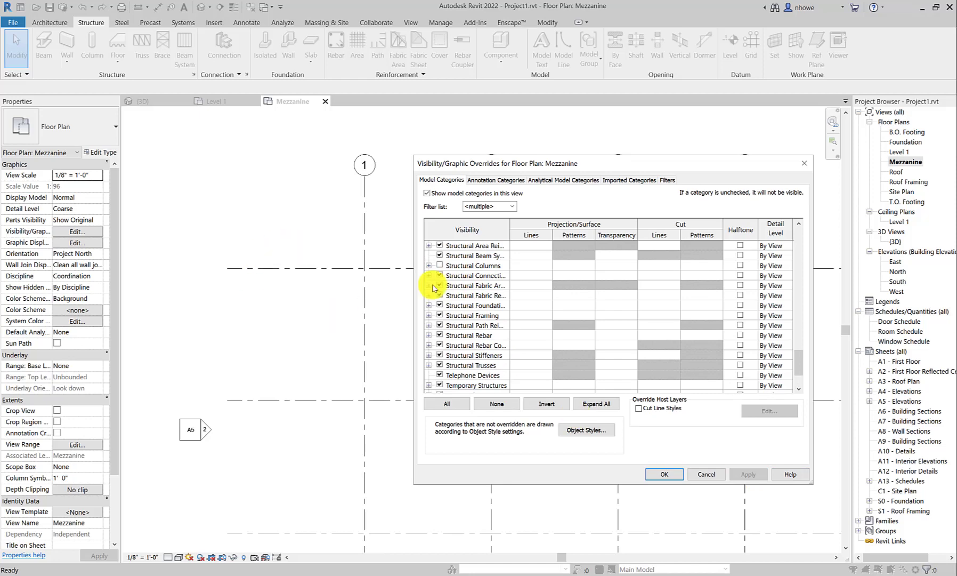
left_click(440, 265)
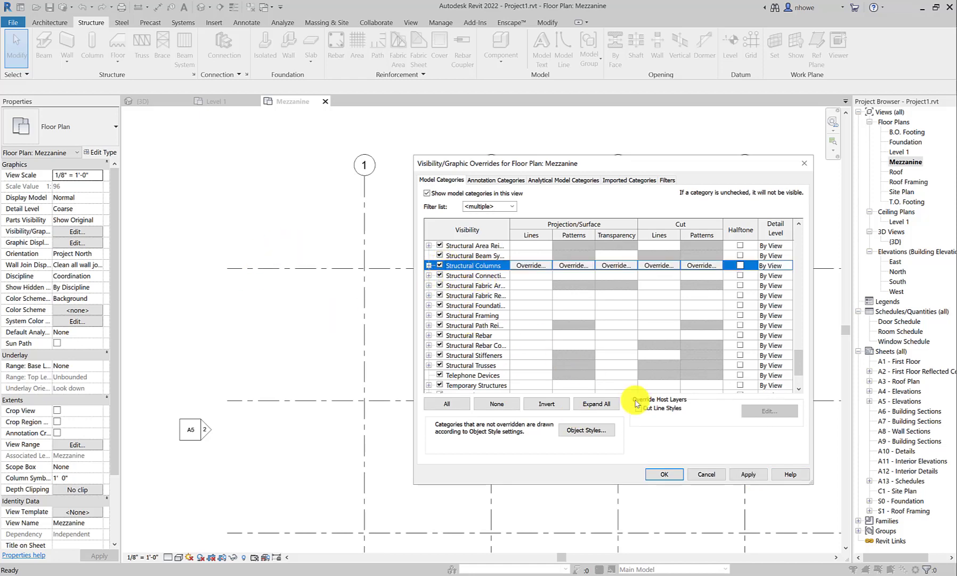
left_click(703, 476)
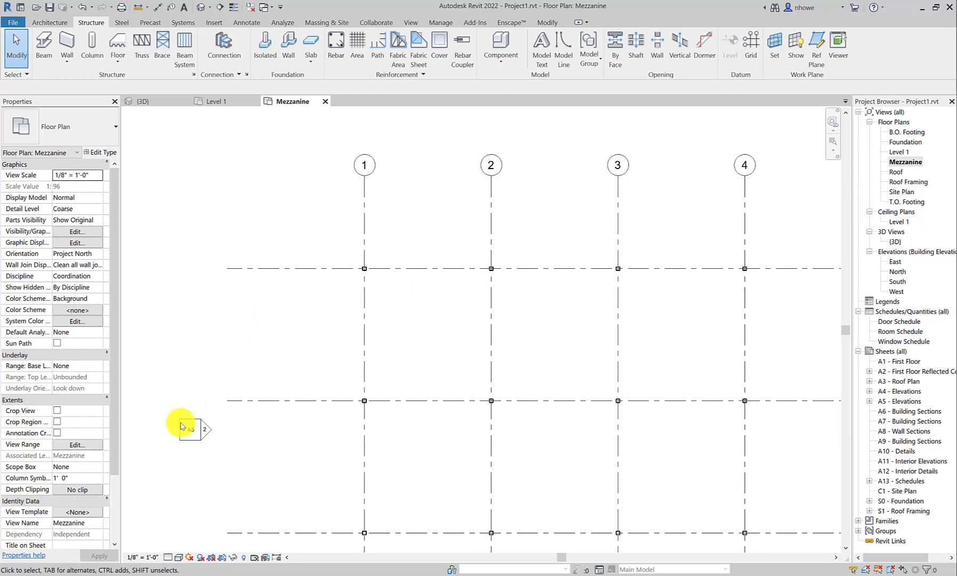
Step: Set both the bottom and the view depth of the Mezzanine plan's view range to Level Below (Level 1)
left_click(78, 445)
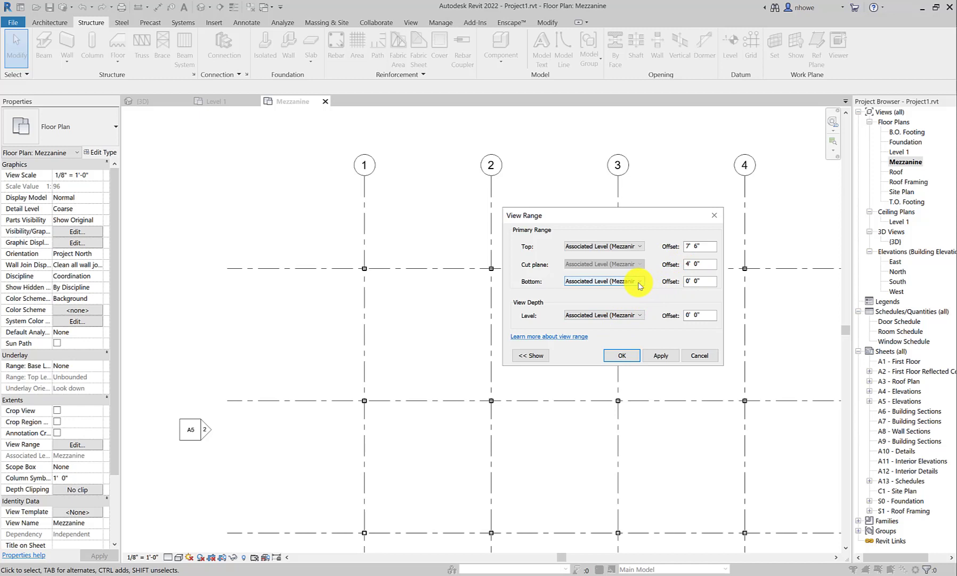
left_click(640, 282)
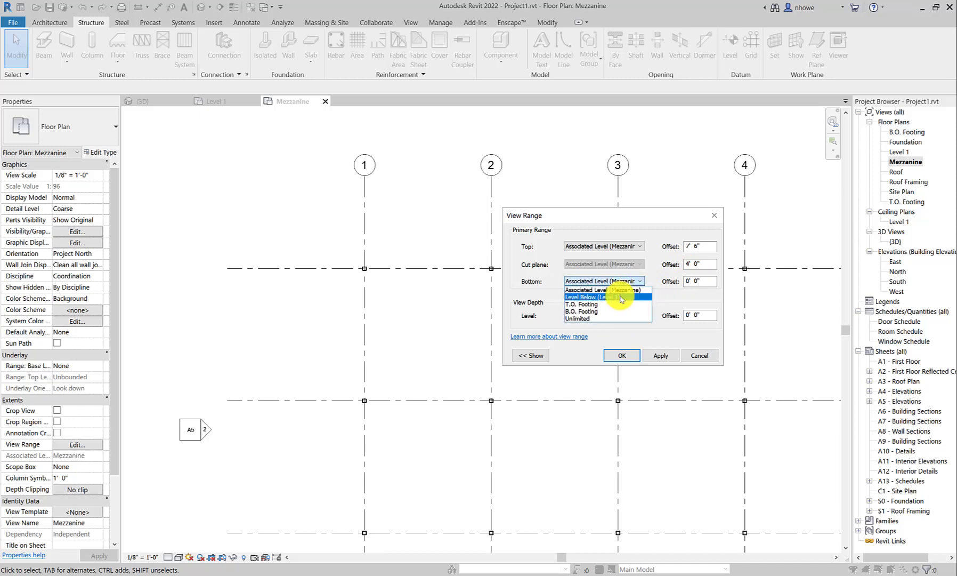
left_click(622, 298)
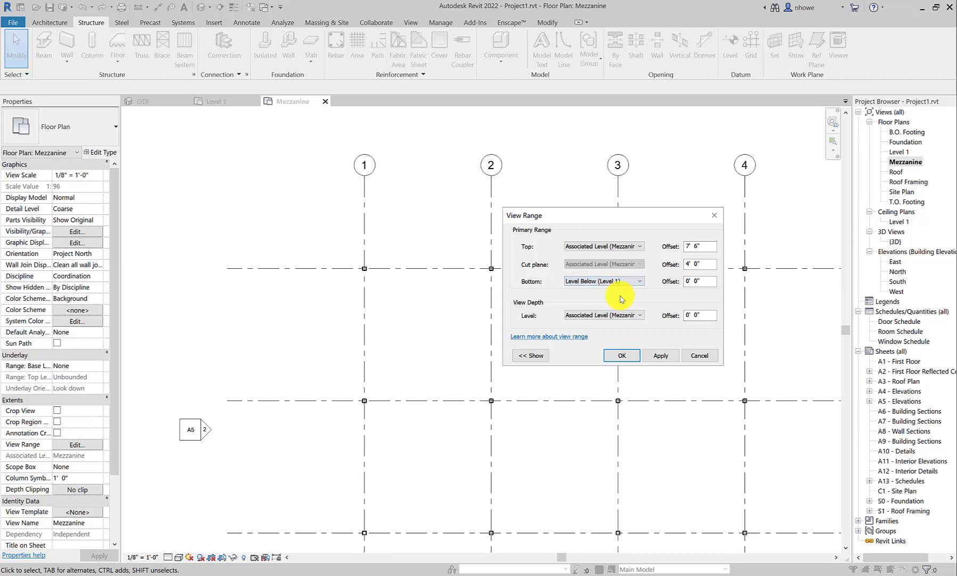
left_click(662, 356)
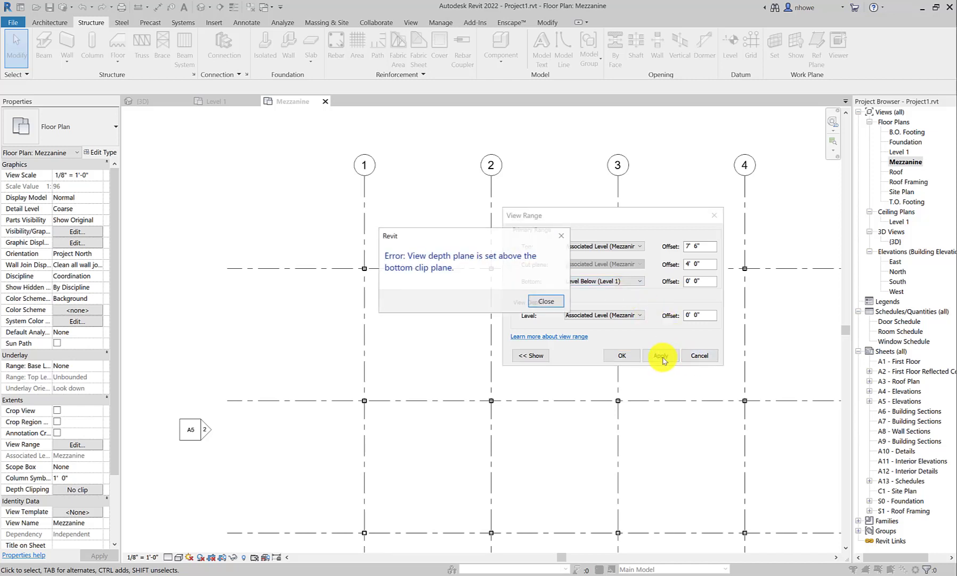
left_click(543, 302)
left_click(591, 315)
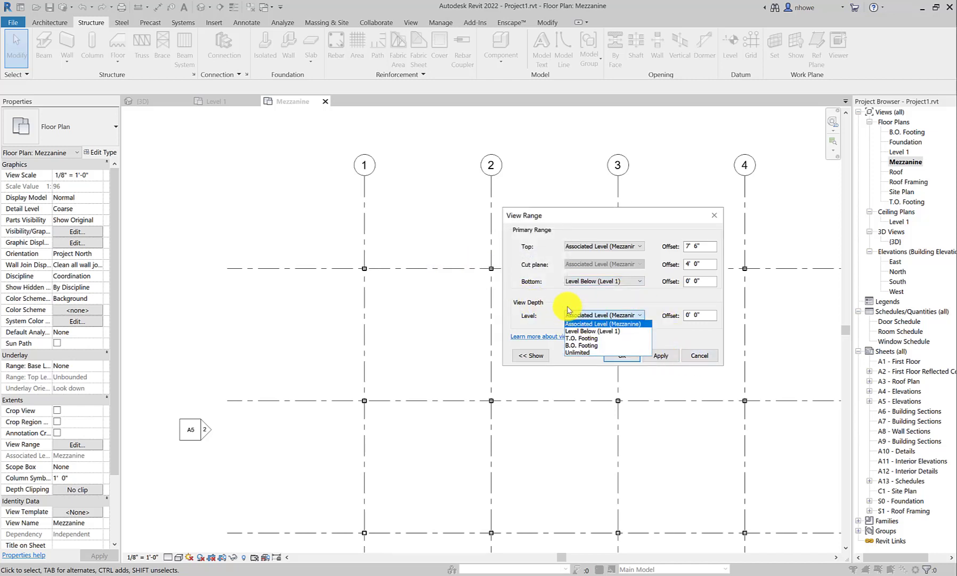
left_click(596, 331)
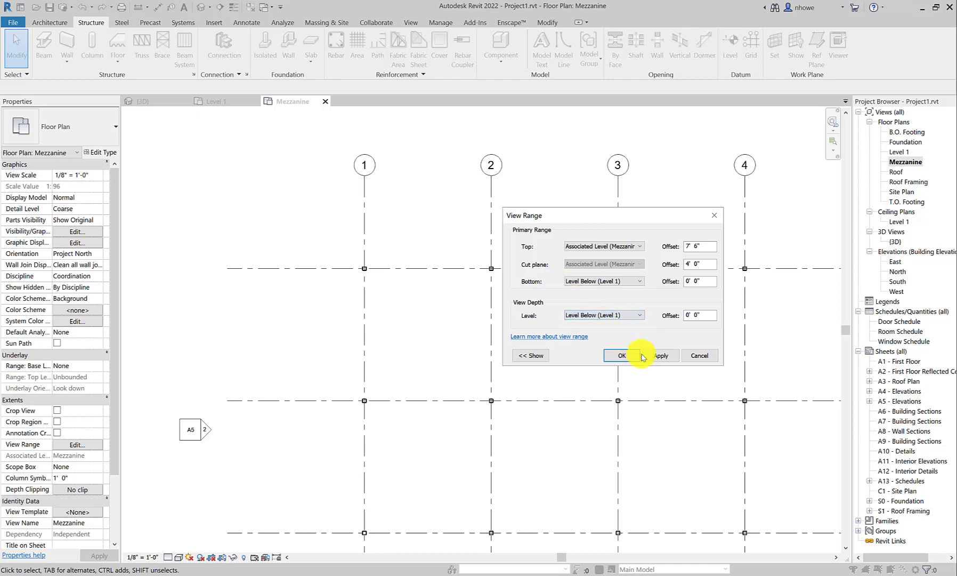
left_click(668, 359)
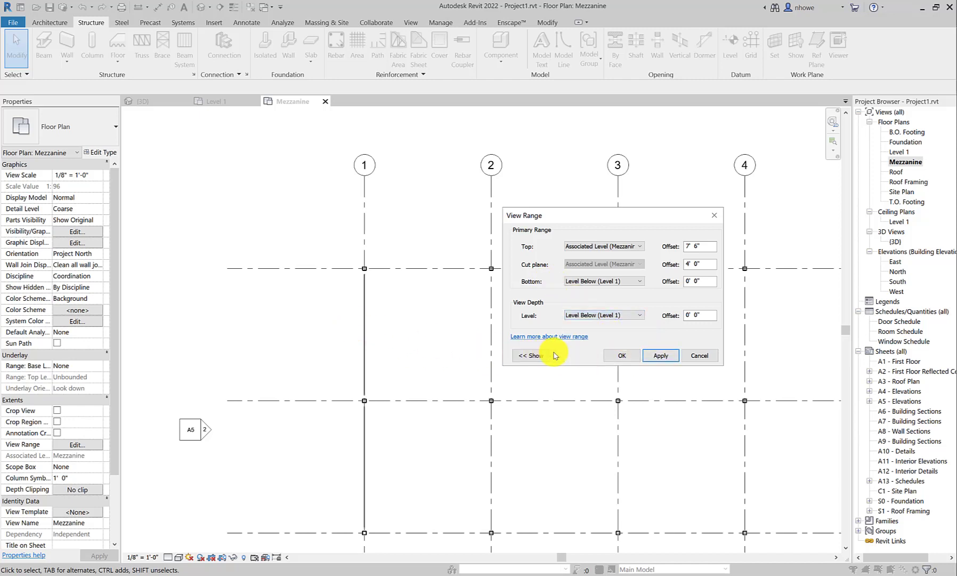
left_click(623, 355)
Step: Examine the beams along grid line 1 in the Mezzanine plan, selecting the upper one to review its properties
scroll(370, 327, "up", 5)
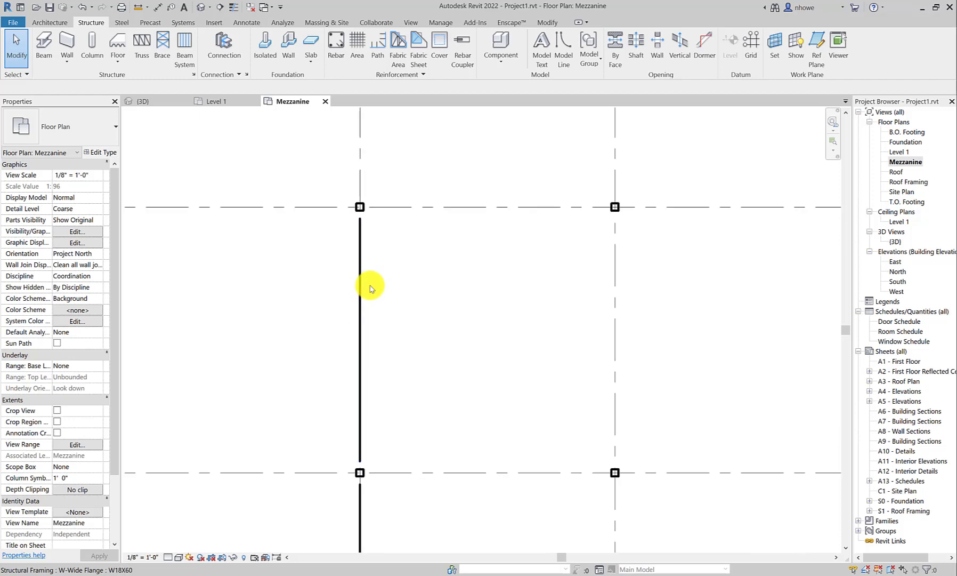
scroll(374, 427, "down", 5)
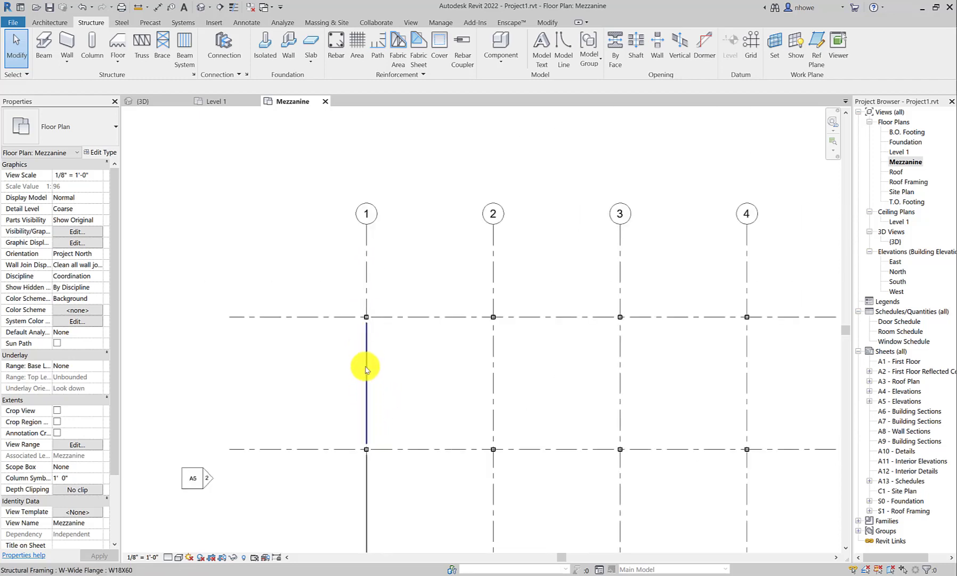
scroll(370, 399, "up", 5)
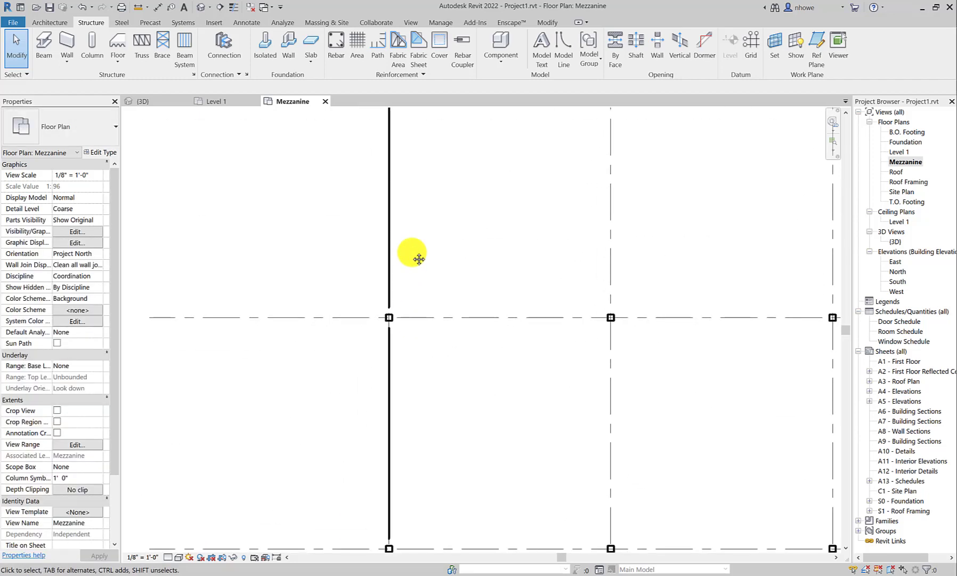
left_click(389, 276)
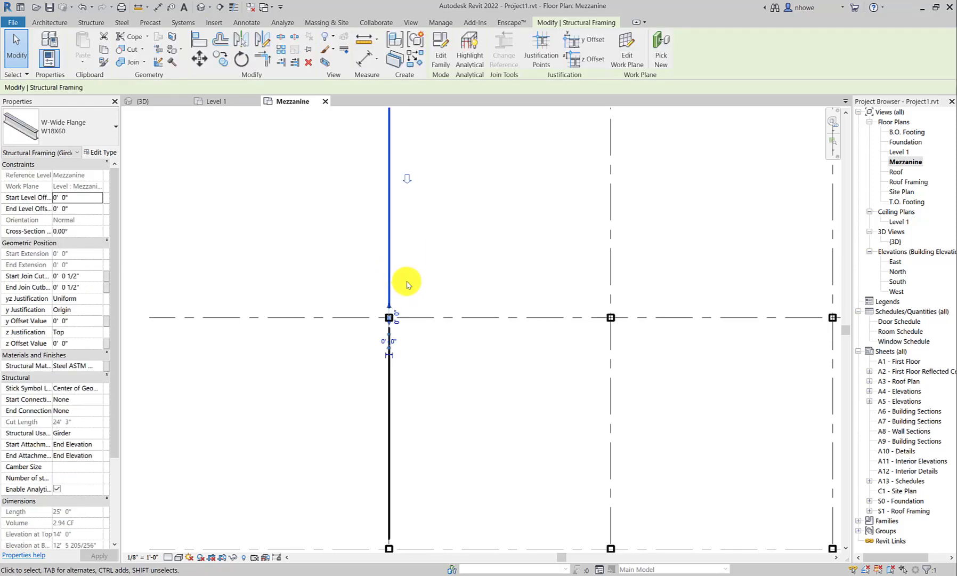
left_click(169, 557)
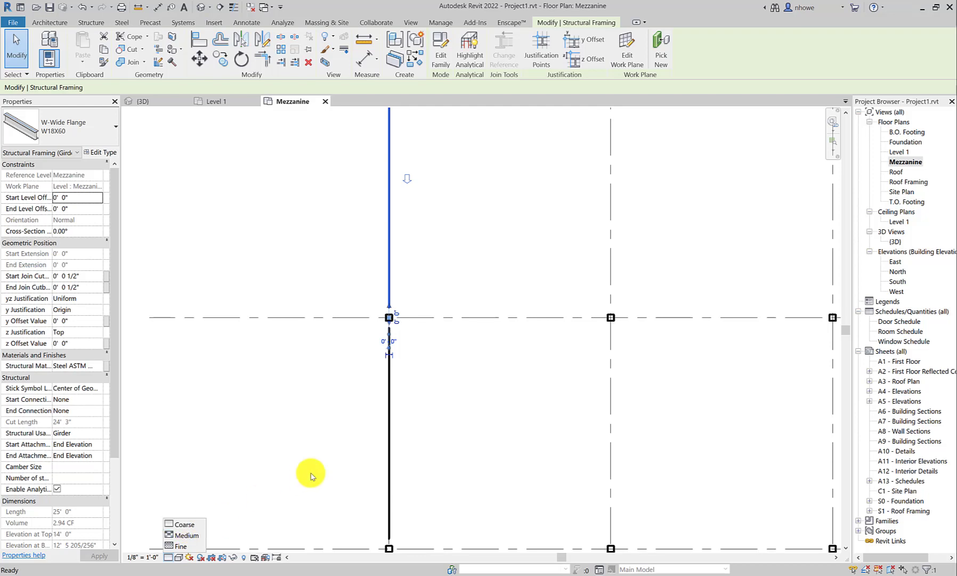
left_click(316, 528)
scroll(452, 411, "down", 2)
middle_click_drag(451, 410, 356, 401)
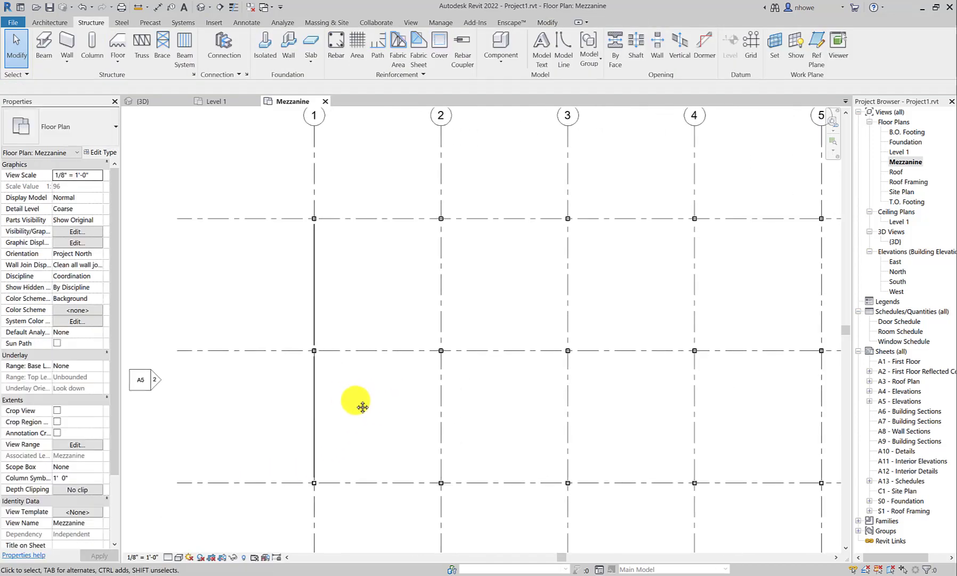
Step: Set the Mezzanine plan's detail level to Fine and inspect the beams along grid line 1
left_click(168, 557)
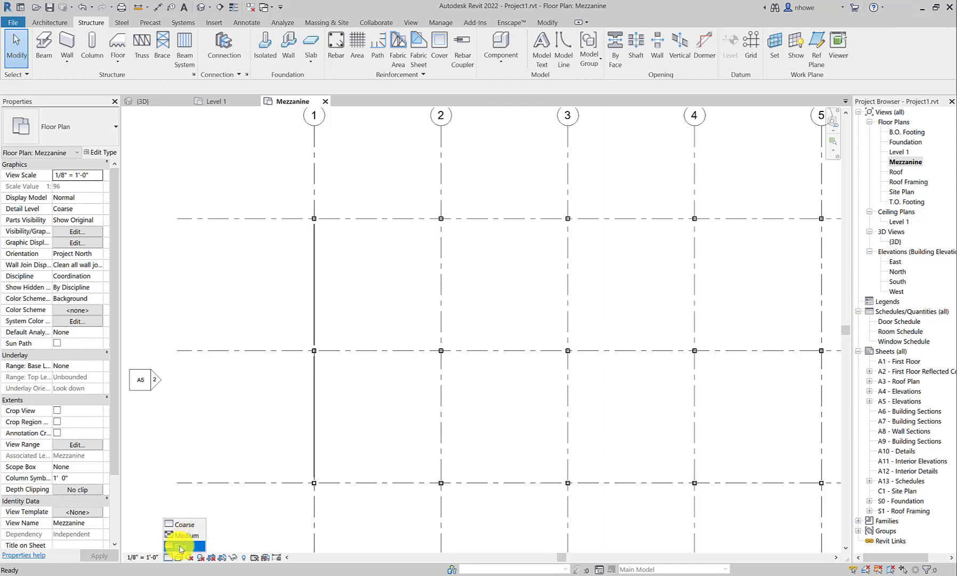
left_click(180, 547)
scroll(307, 419, "up", 3)
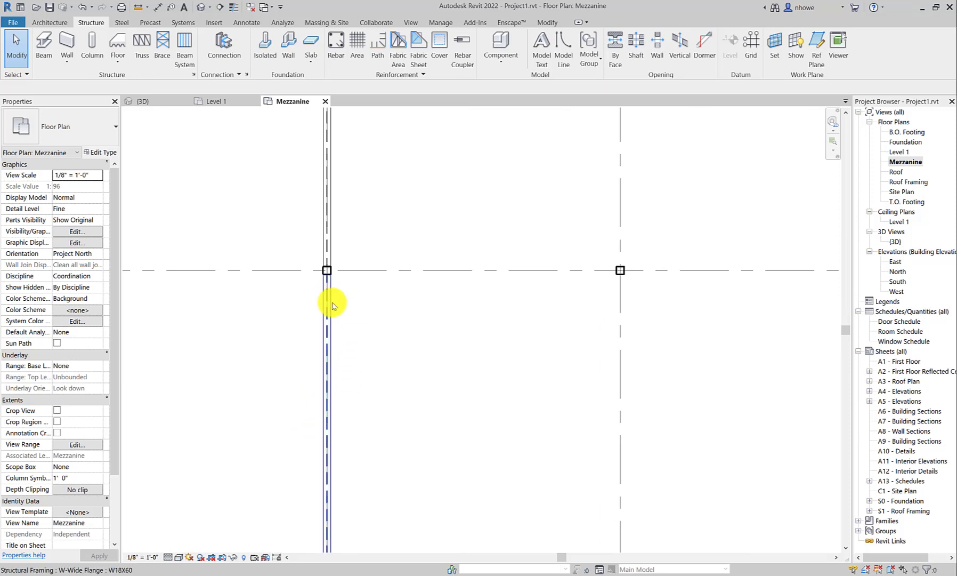
Step: Set the Mezzanine plan's view scale to 1/4" = 1'-0"
scroll(333, 307, "down", 2)
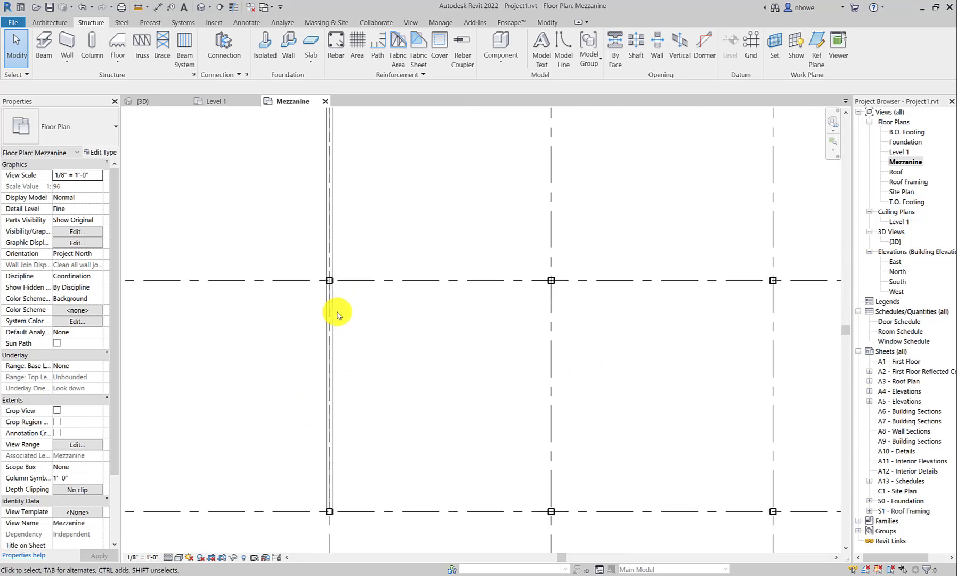
scroll(337, 314, "down", 2)
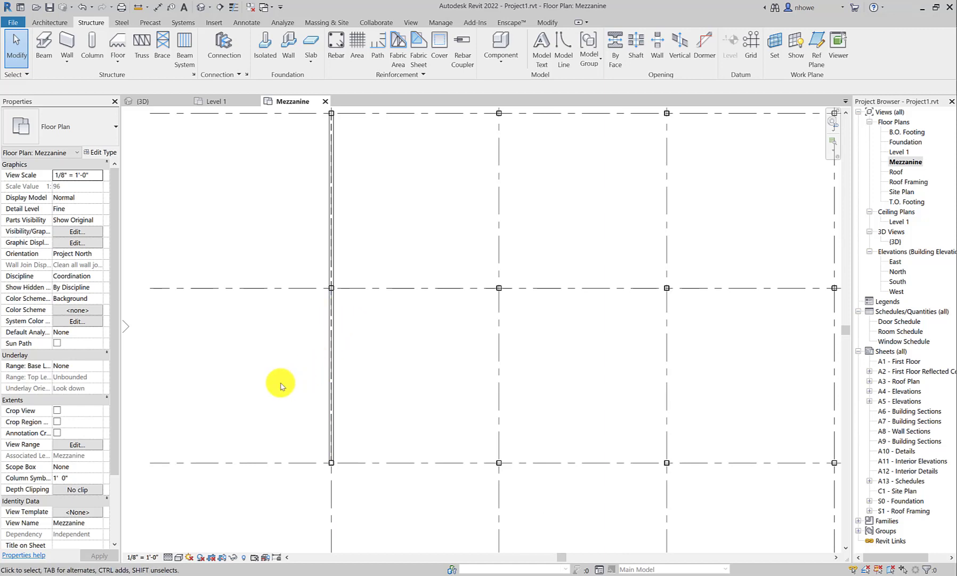
left_click(148, 558)
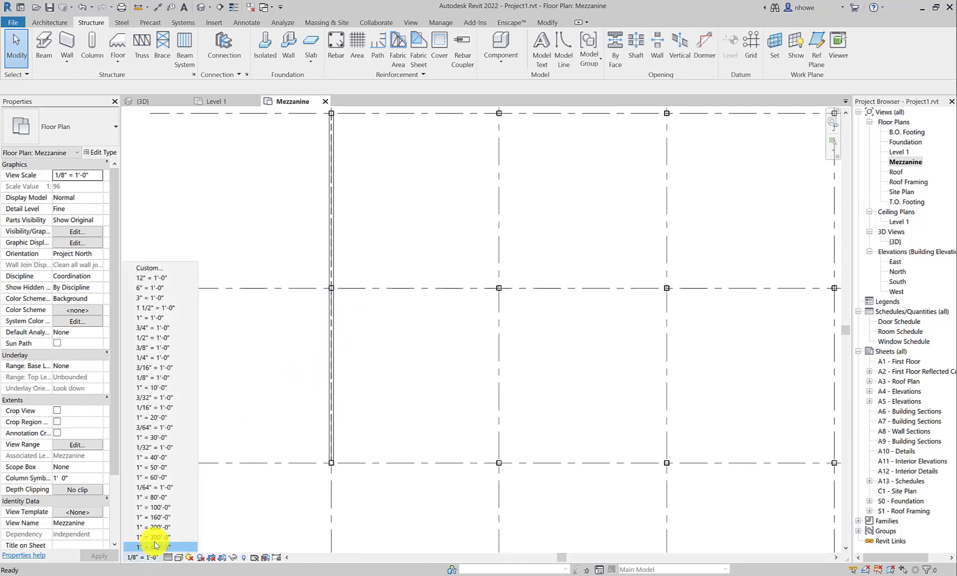
left_click(154, 357)
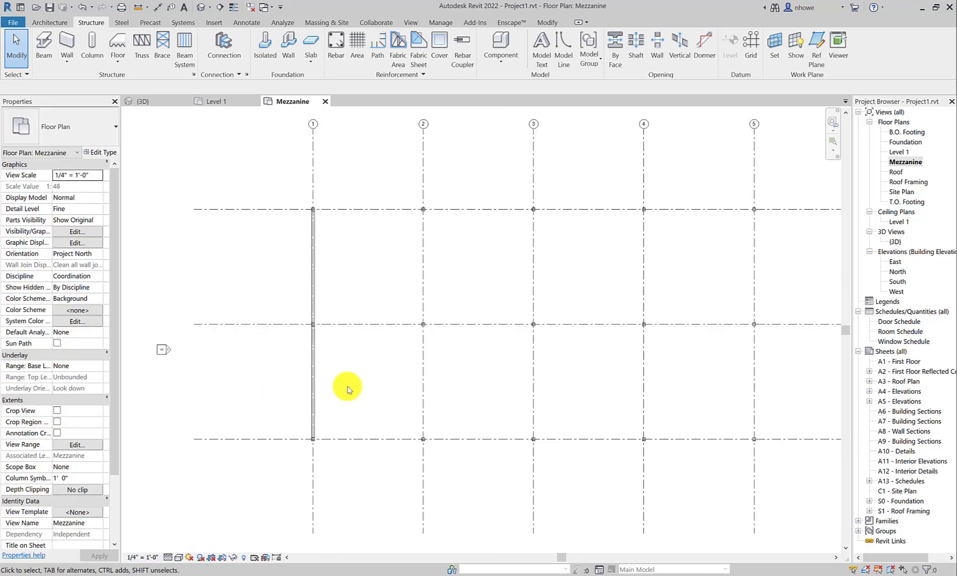
Step: Place a W18X60 beam along grid line A between the columns at grid lines 1 and 2, and end the Beam command
scroll(346, 386, "up", 3)
middle_click_drag(346, 386, 329, 471)
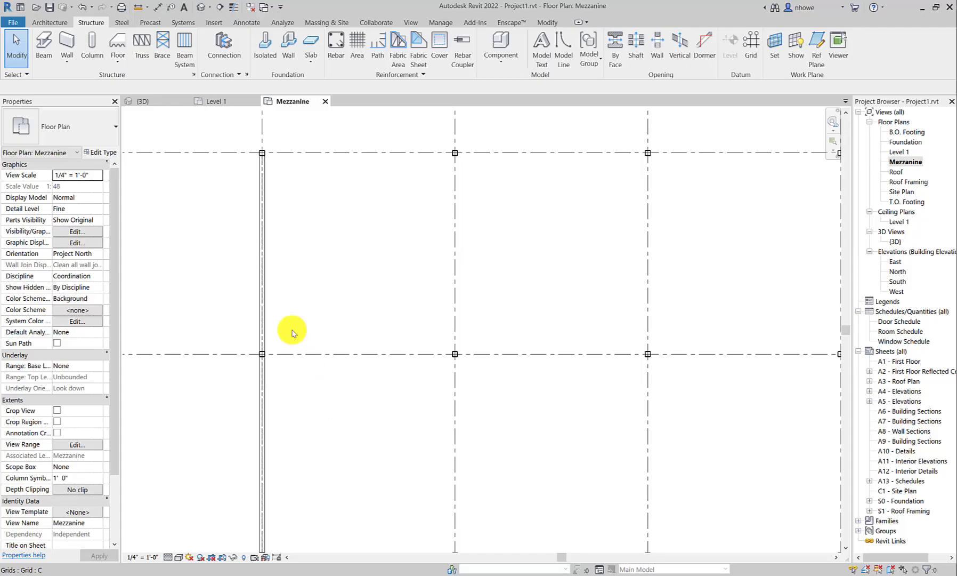
left_click(46, 48)
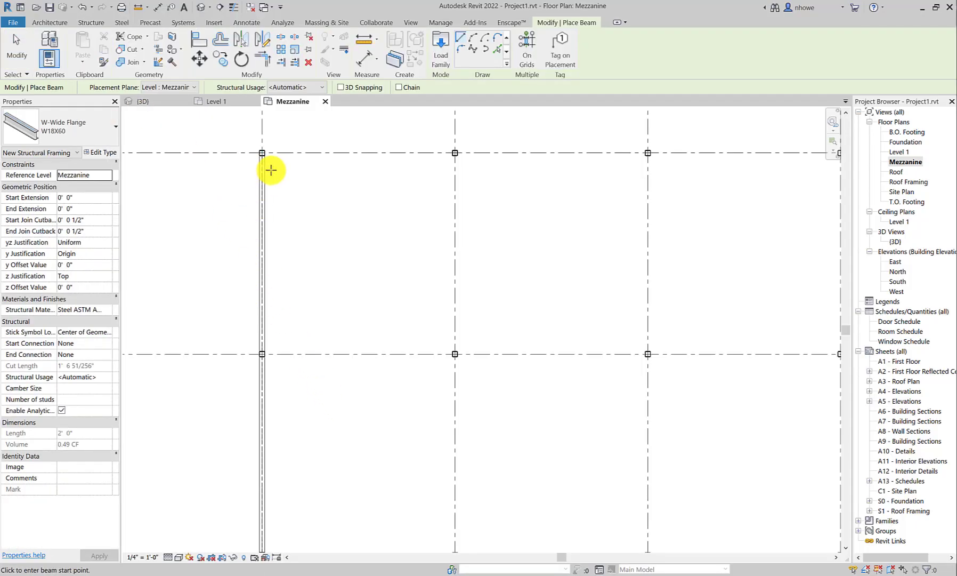
left_click(264, 152)
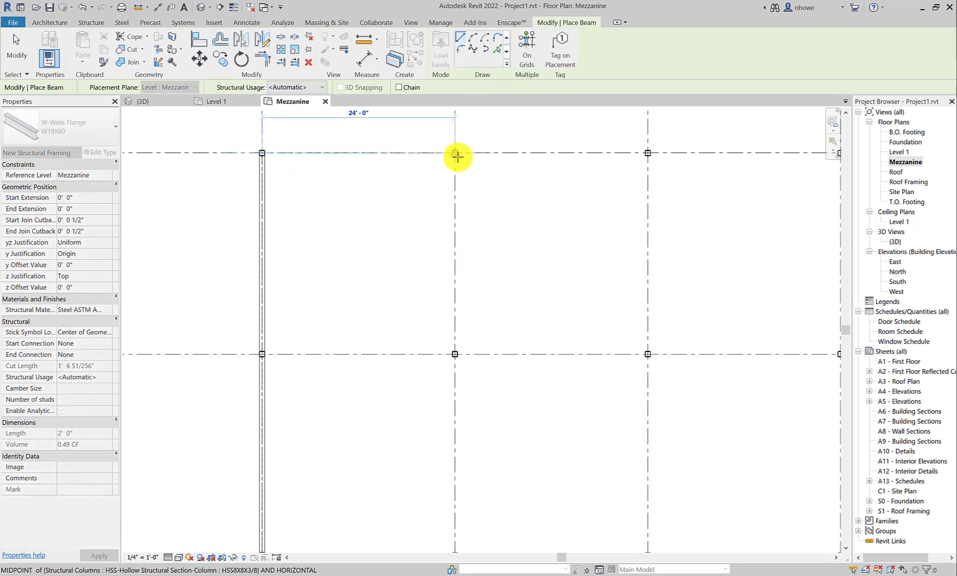
left_click(457, 154)
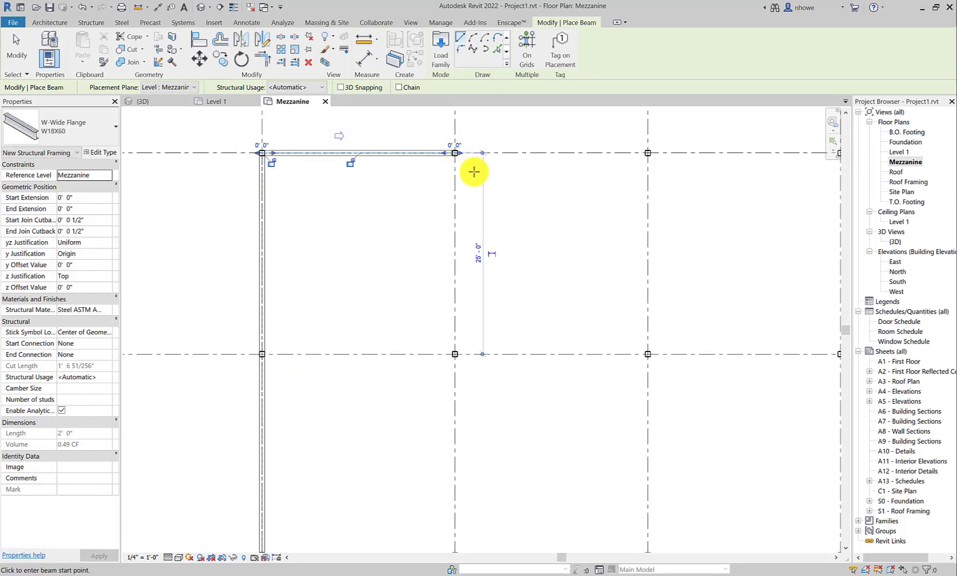
middle_click_drag(474, 171, 255, 217)
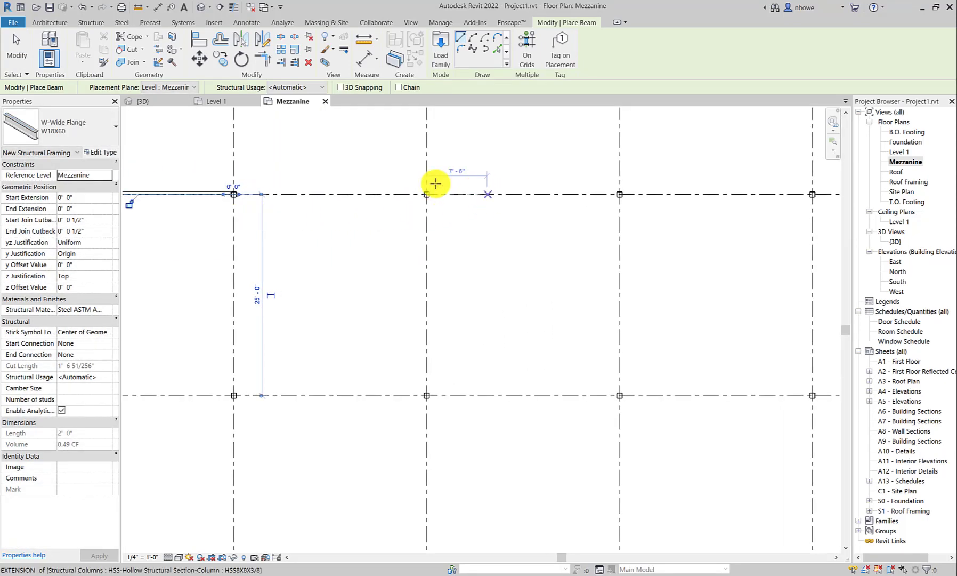
scroll(453, 197, "down", 2)
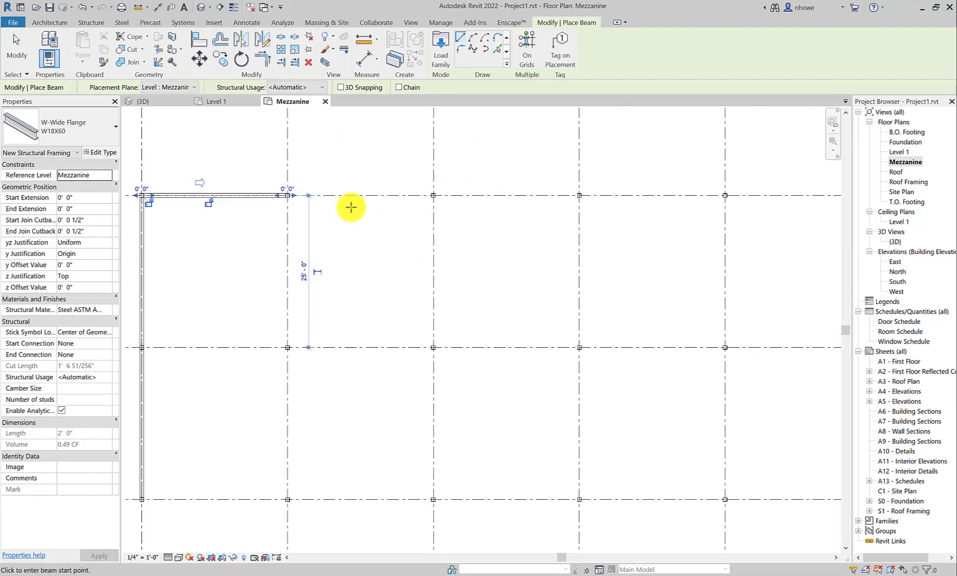
left_click(14, 53)
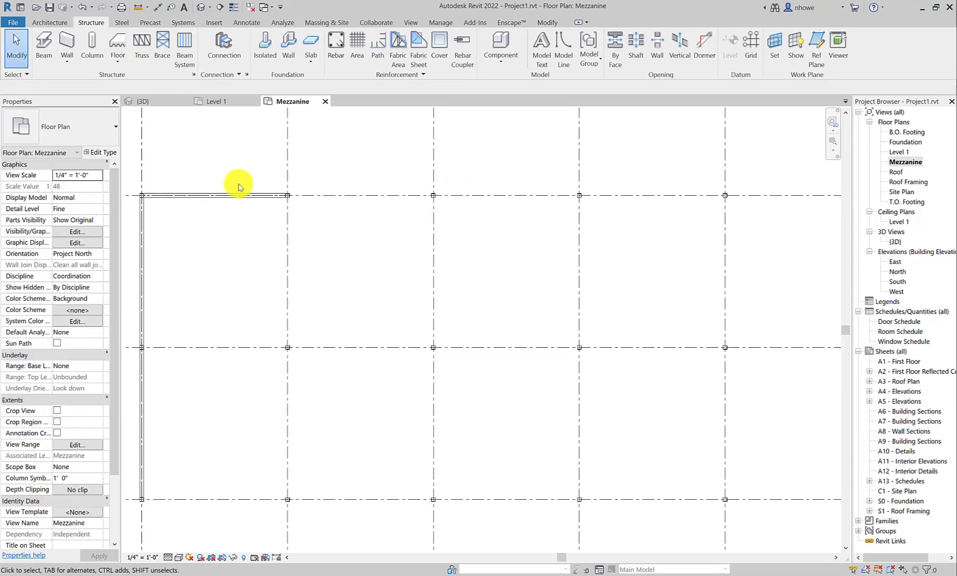
Step: Try stretching the far end of the grid line A beam to the column at grid line 5
left_click(241, 196)
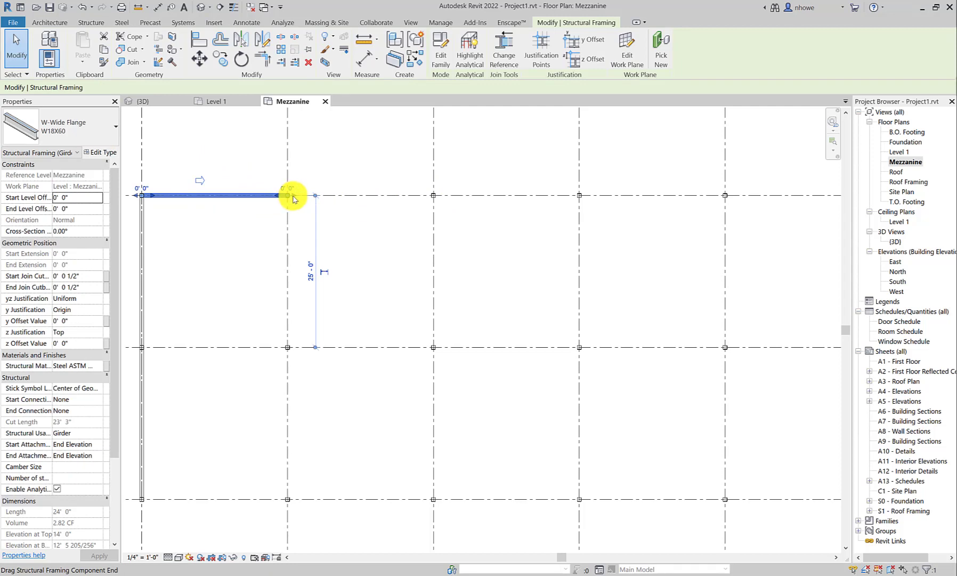
left_click_drag(290, 198, 554, 201)
scroll(380, 200, "down", 2)
scroll(380, 200, "down", 1)
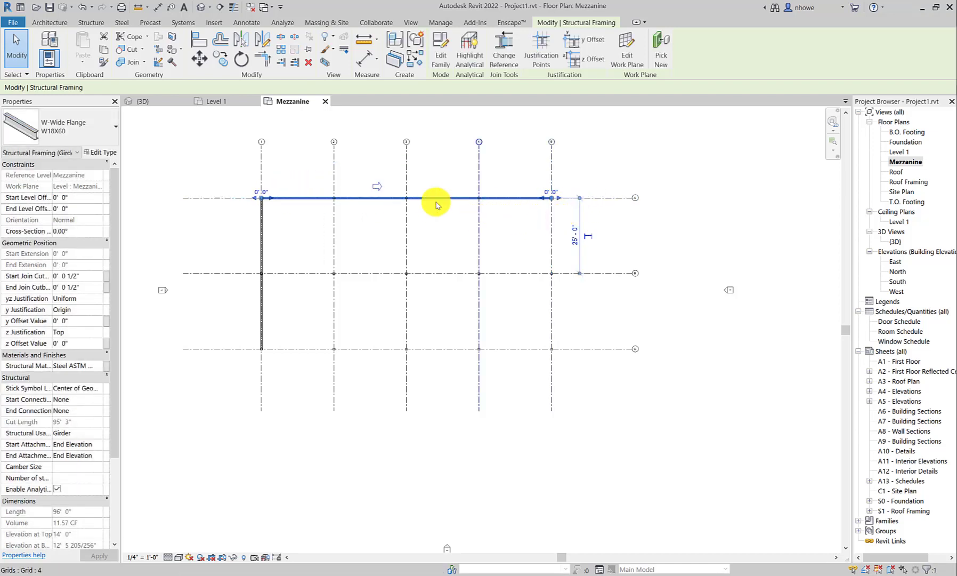
Step: Examine in the 3D view how the stretched beam meets the columns, and compare it with the separate beams along grid line 1
left_click(169, 102)
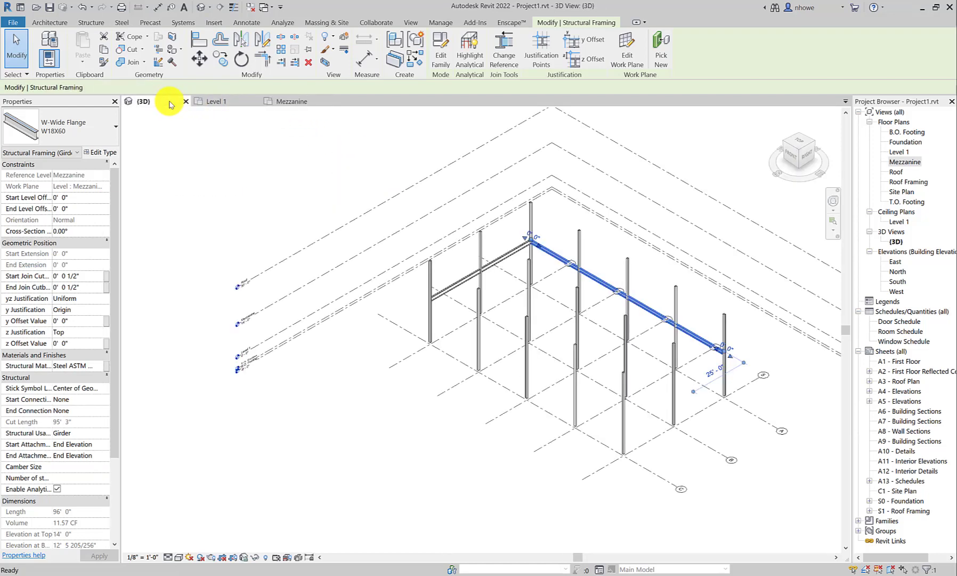
scroll(640, 277, "up", 5)
left_click(634, 283)
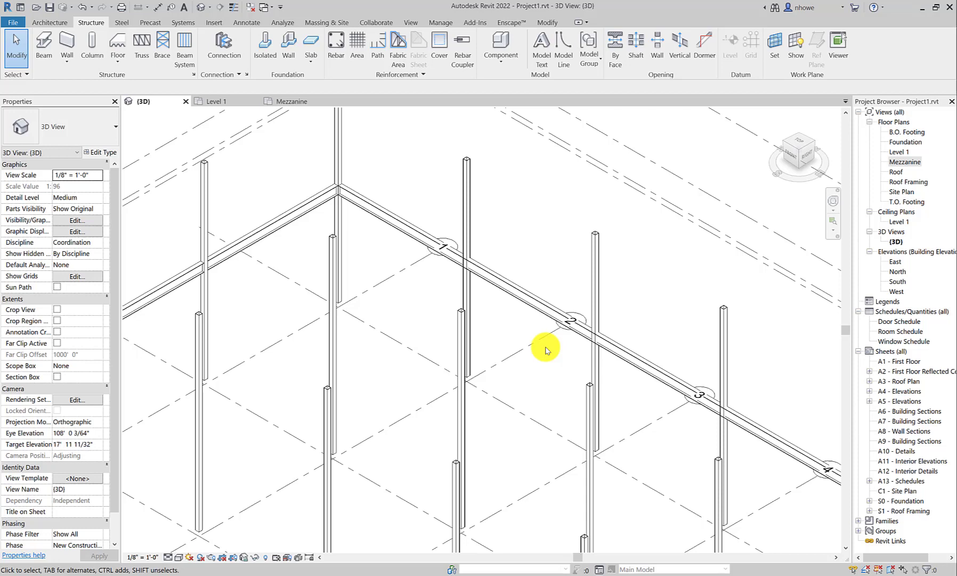
left_click(486, 285)
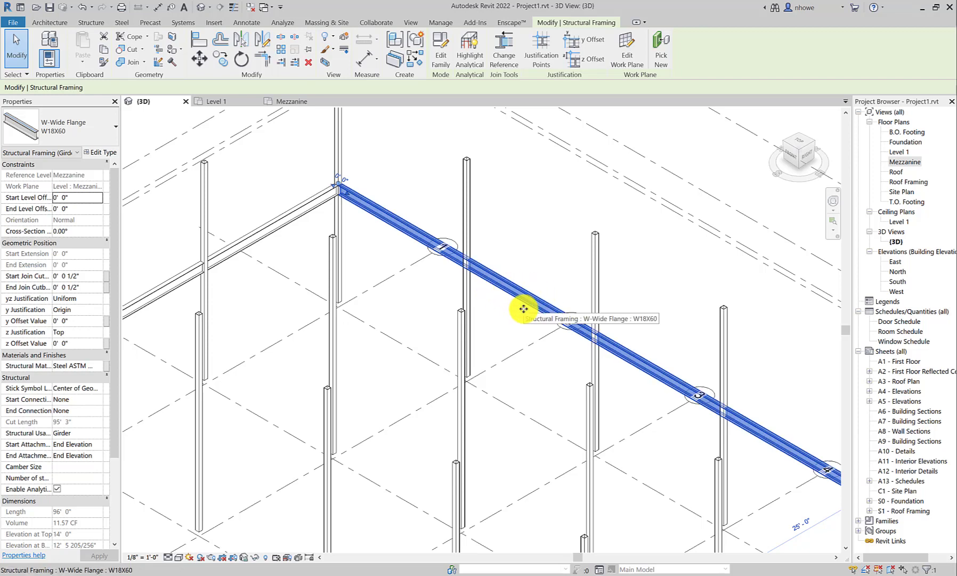
left_click(504, 311)
scroll(470, 276, "up", 6)
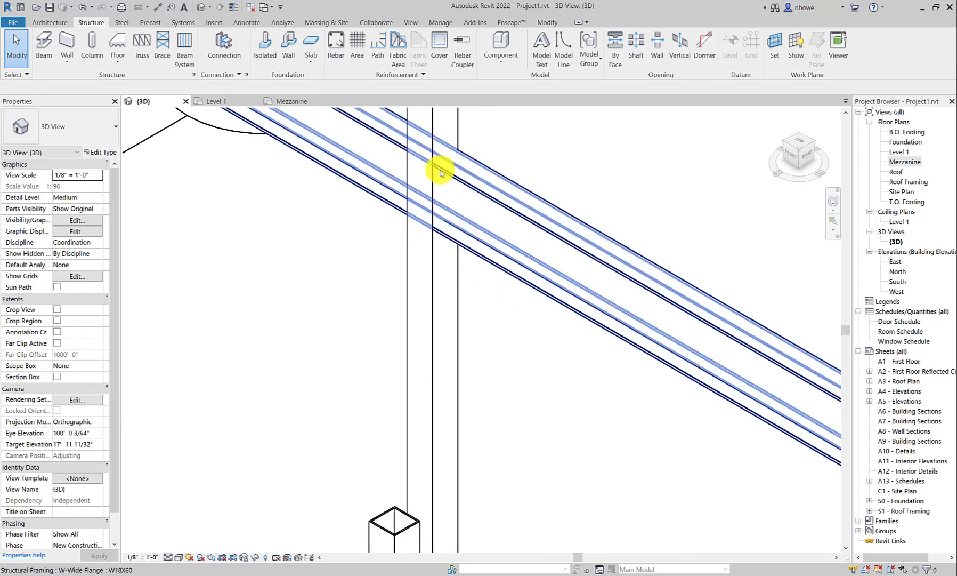
scroll(440, 198, "down", 5)
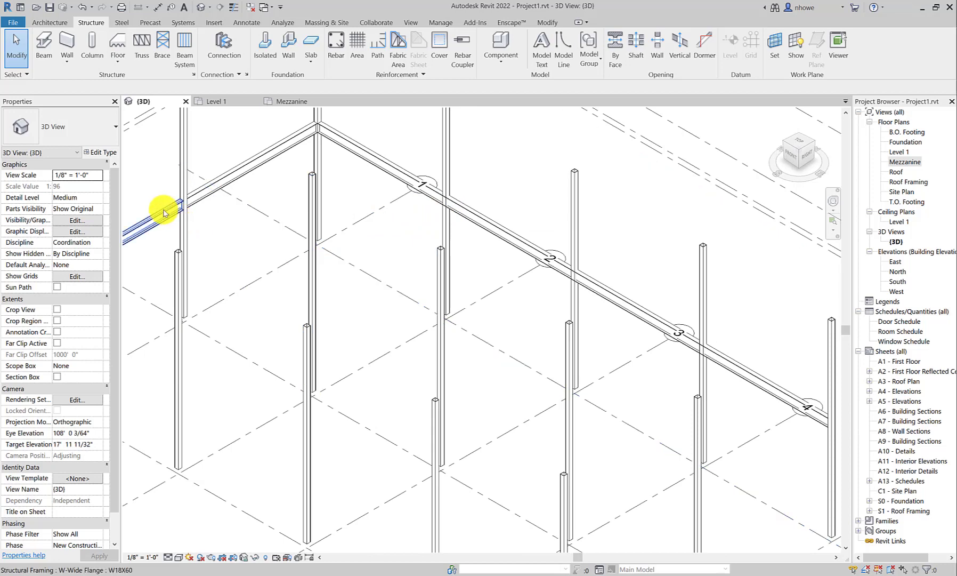
scroll(193, 196, "up", 5)
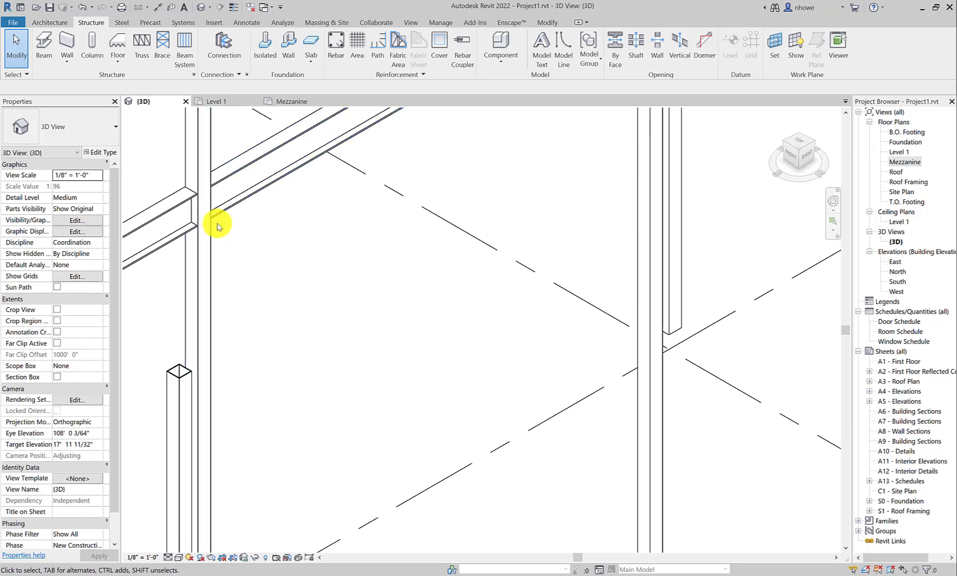
scroll(218, 226, "down", 4)
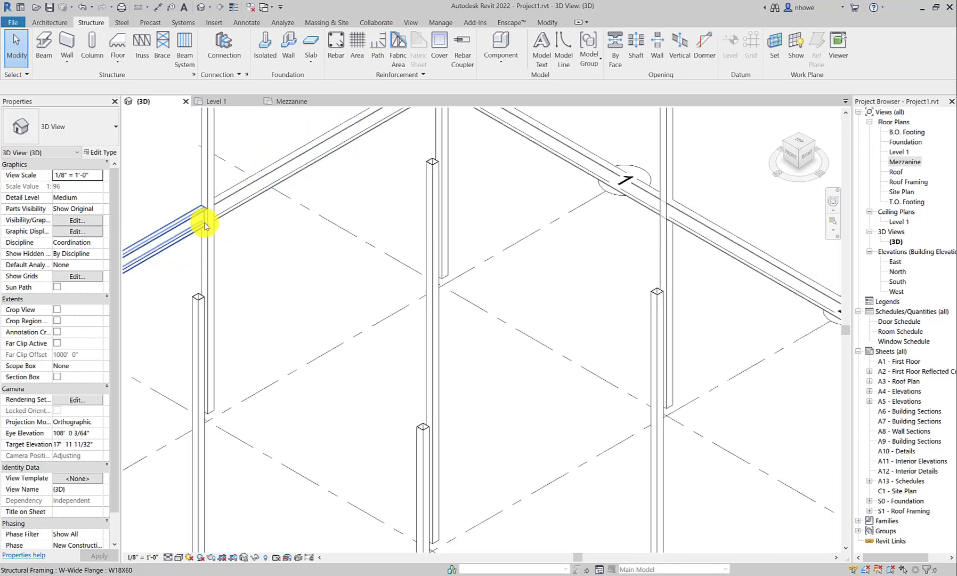
scroll(335, 240, "down", 3)
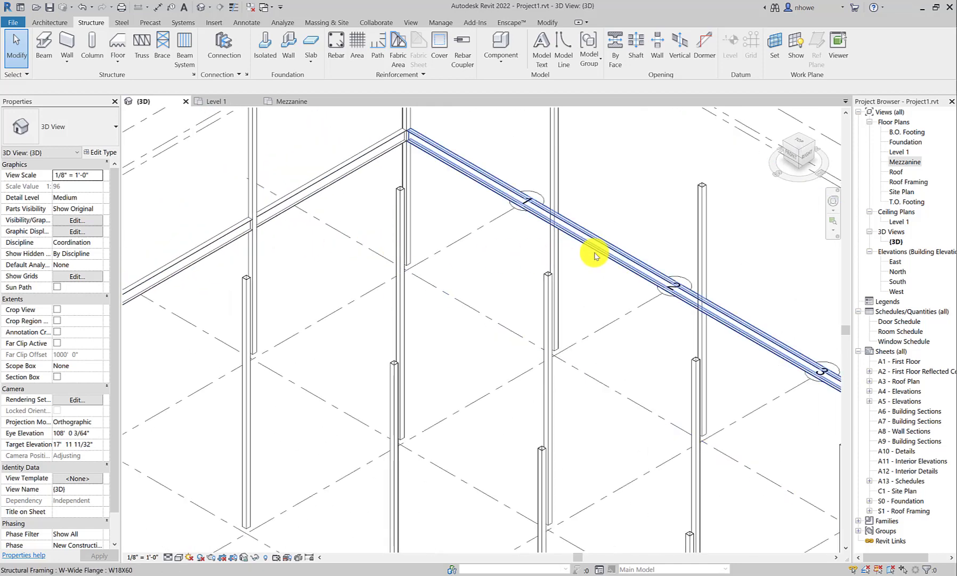
Step: Undo the stretching of the beam along grid line A
left_click(595, 256)
scroll(595, 256, "down", 4)
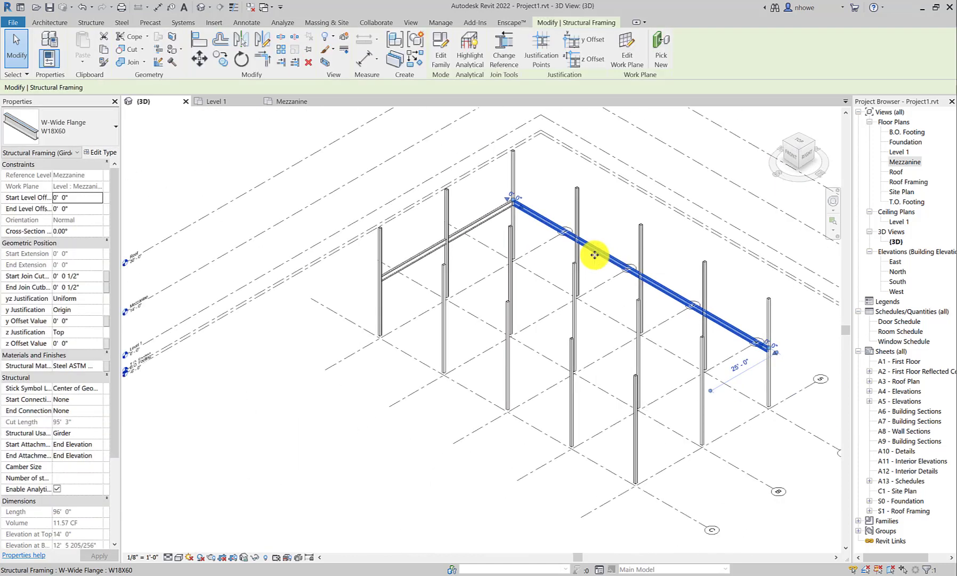
key("Delete")
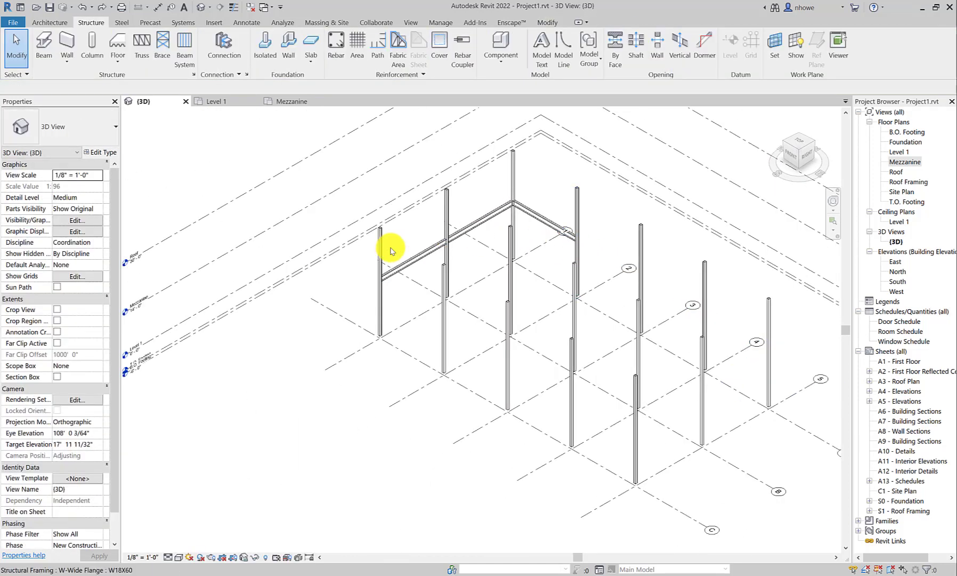
Step: In the Mezzanine plan, place separate W18X60 beams along grid line A between the columns of grids 2–3, 3–4 and 4–5
double_click(902, 161)
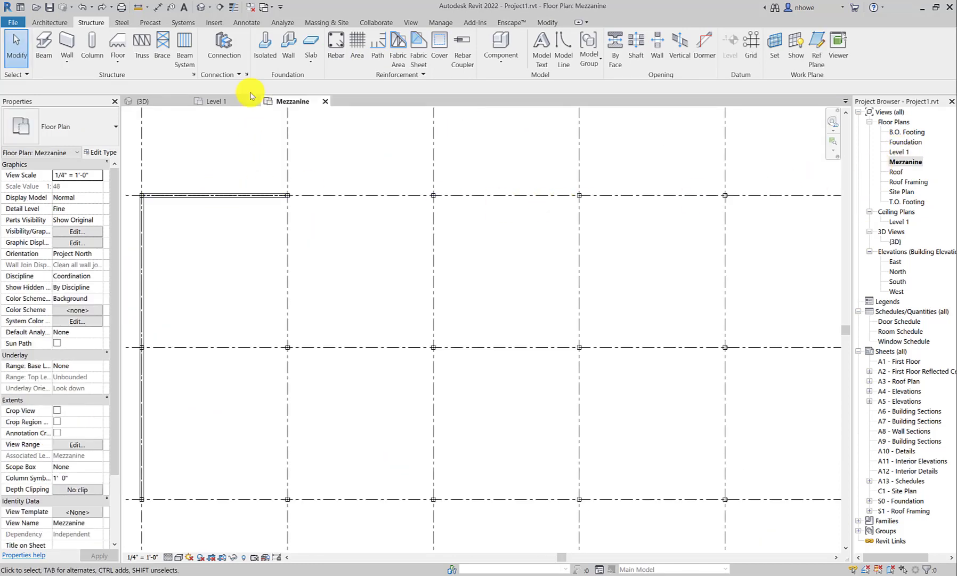
left_click(43, 50)
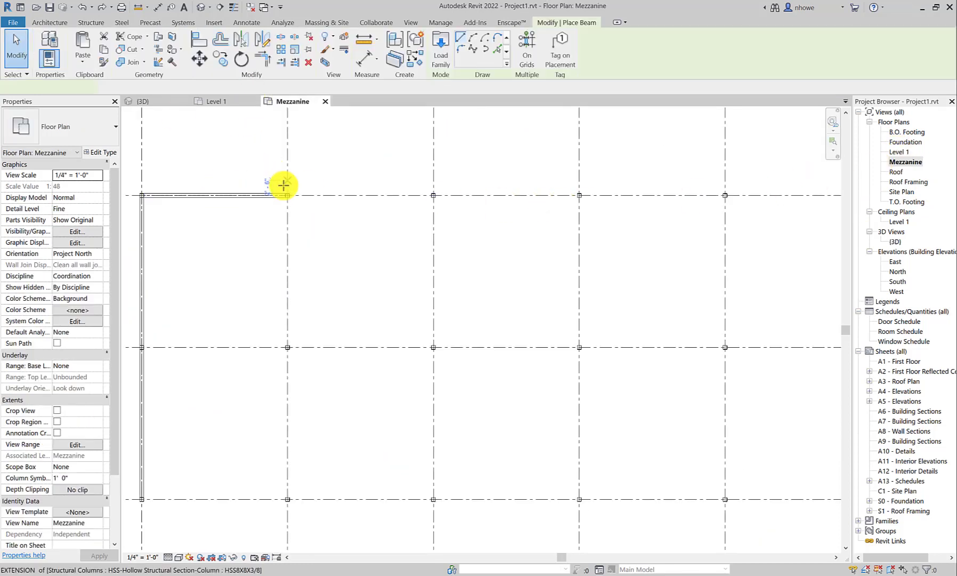
left_click(287, 195)
left_click(434, 196)
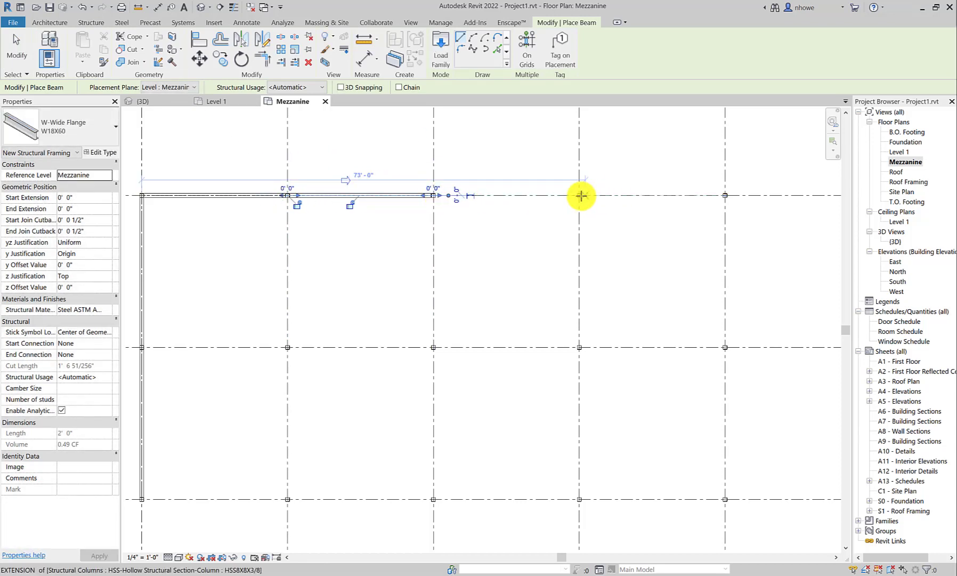
left_click(434, 197)
left_click(579, 195)
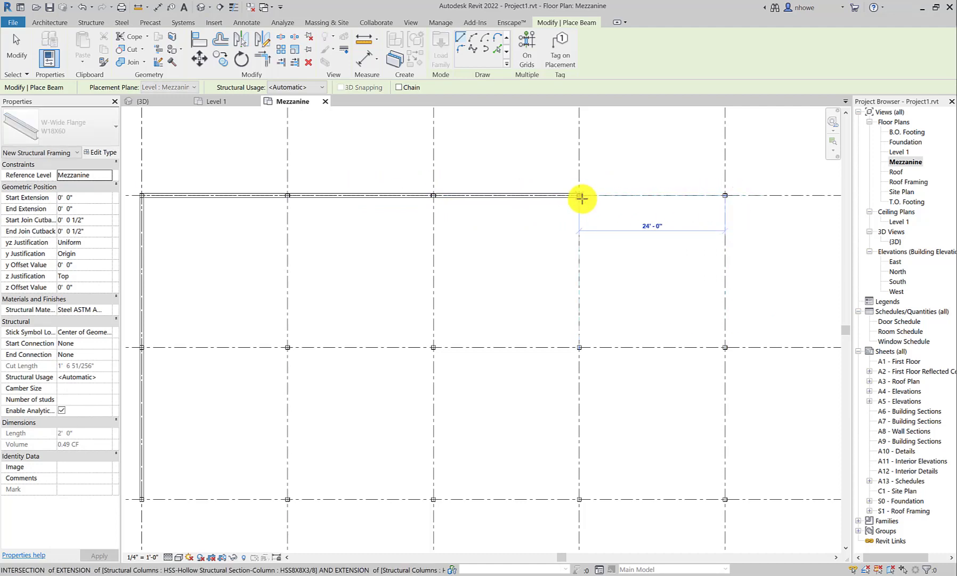
left_click(579, 195)
left_click(725, 195)
Step: Place two W18X60 beams along grid line 5, between the columns of grids A–B and B–C, and end the Beam command
middle_click_drag(690, 228, 417, 223)
scroll(412, 217, "down", 2)
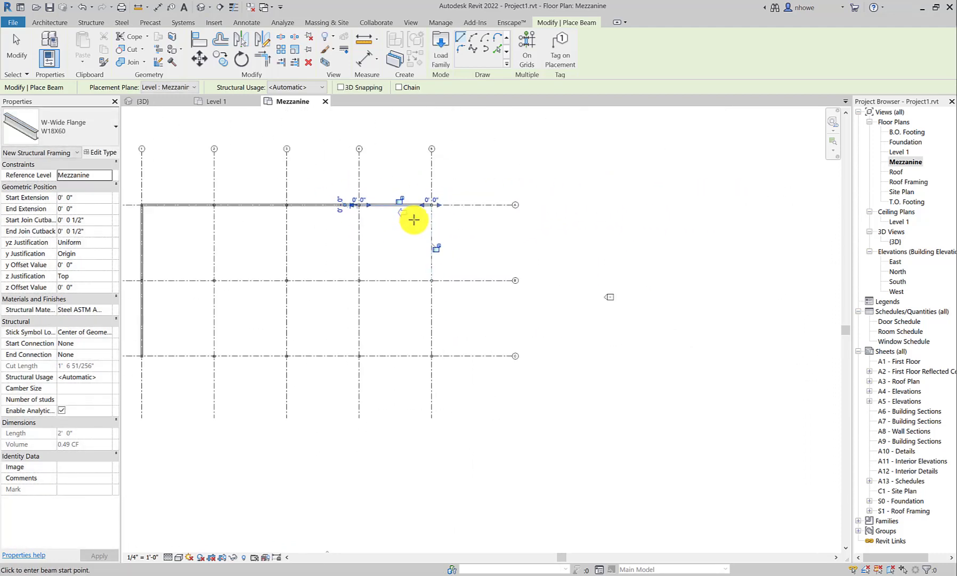
left_click(432, 205)
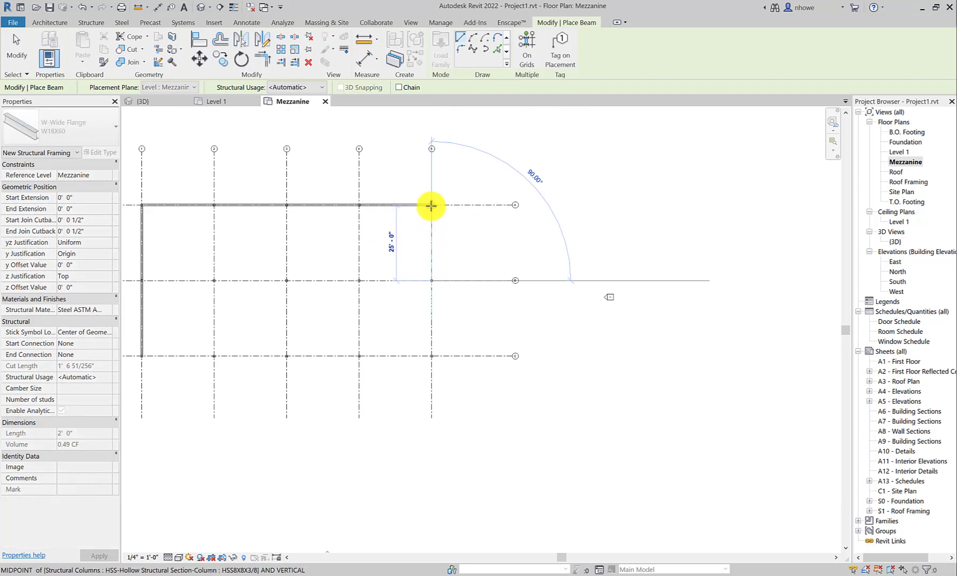
left_click(432, 355)
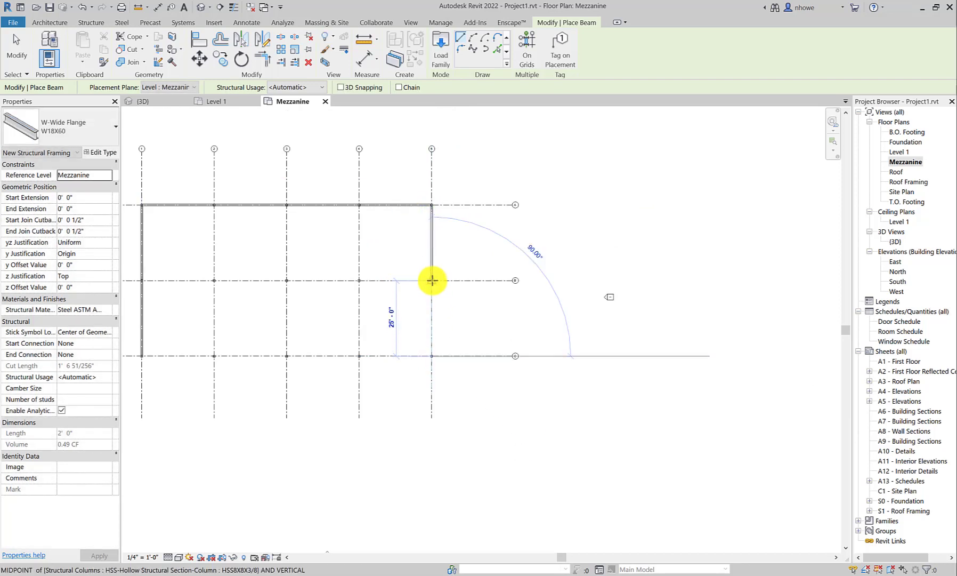
left_click(432, 280)
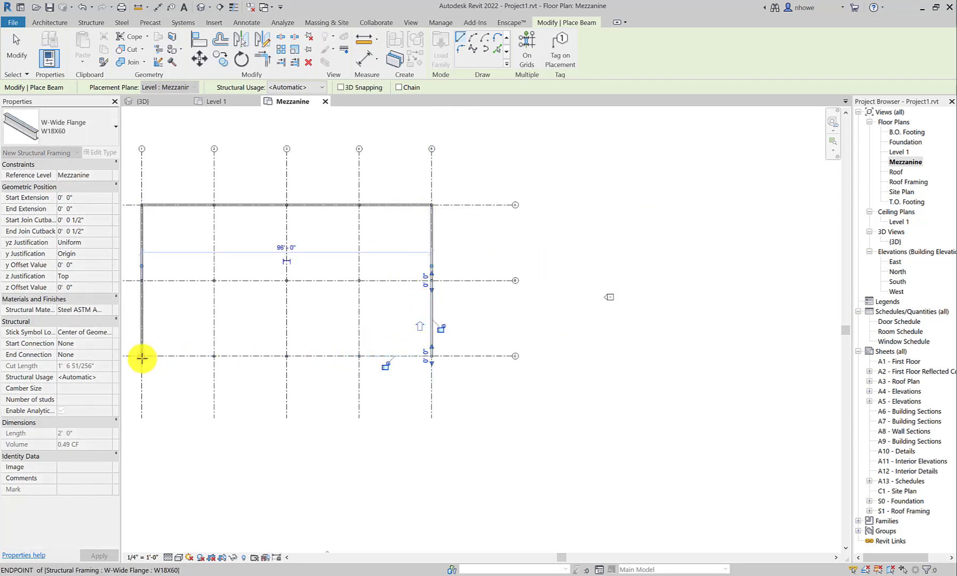
key("Escape")
left_click(18, 51)
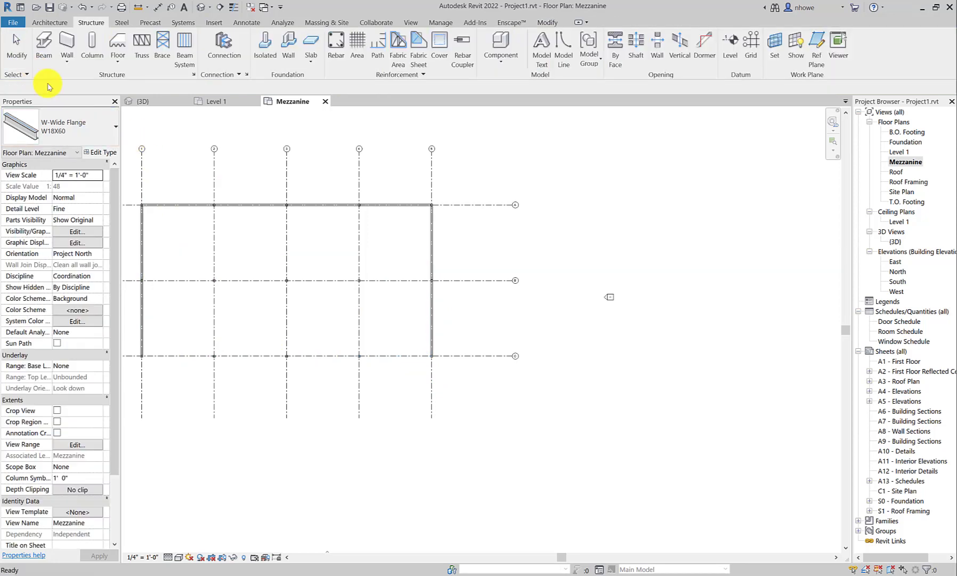
Step: Select everything along grid line A in the Mezzanine plan and filter the selection to Structural Framing (Girder) only, excluding model groups and structural columns
middle_click_drag(214, 175, 431, 227)
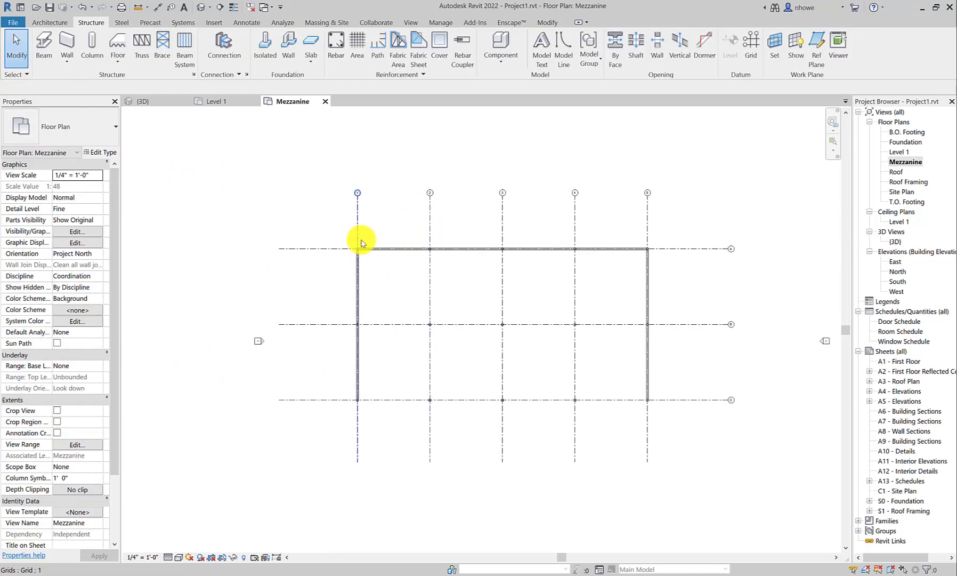
left_click_drag(330, 232, 701, 278)
scroll(610, 263, "up", 5)
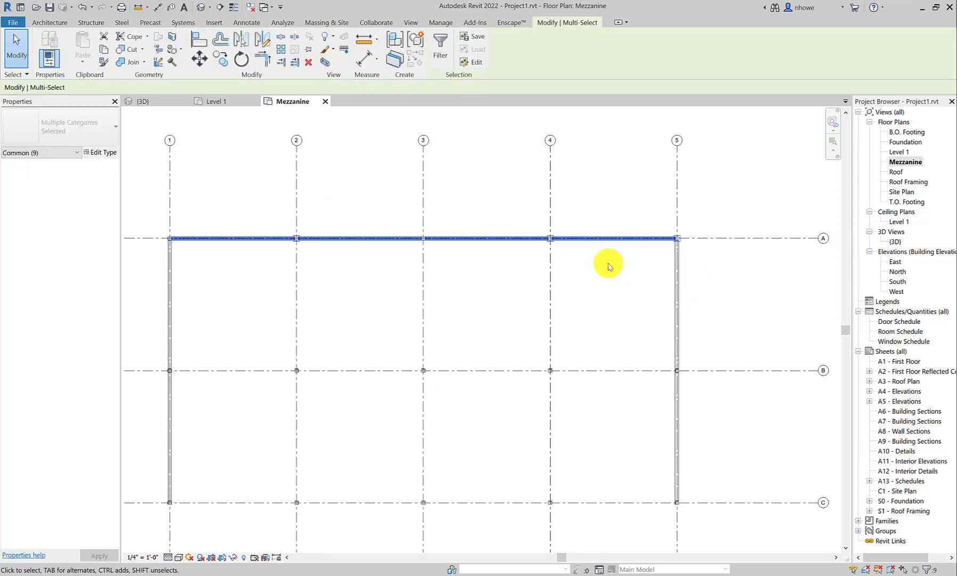
scroll(538, 236, "up", 2)
scroll(539, 235, "down", 6)
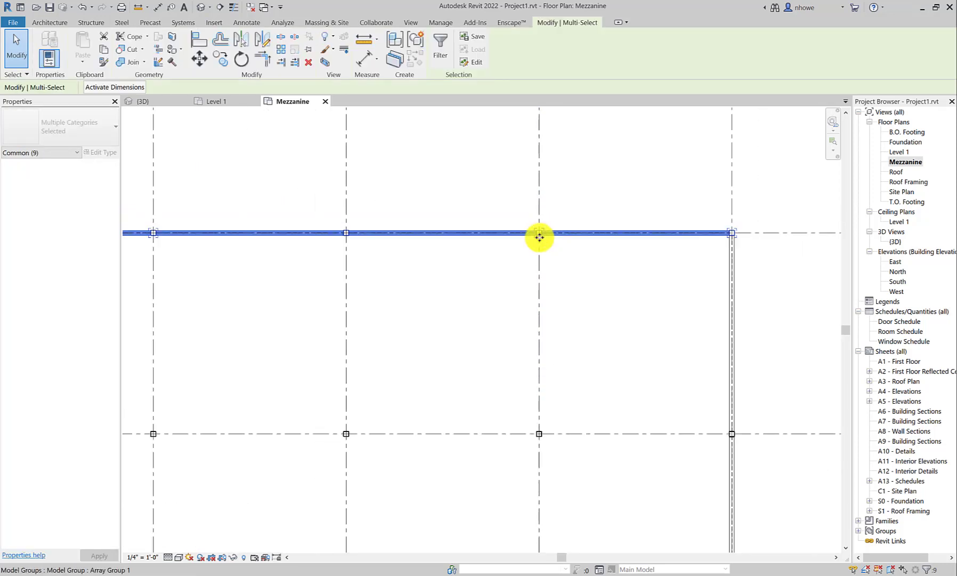
left_click(440, 50)
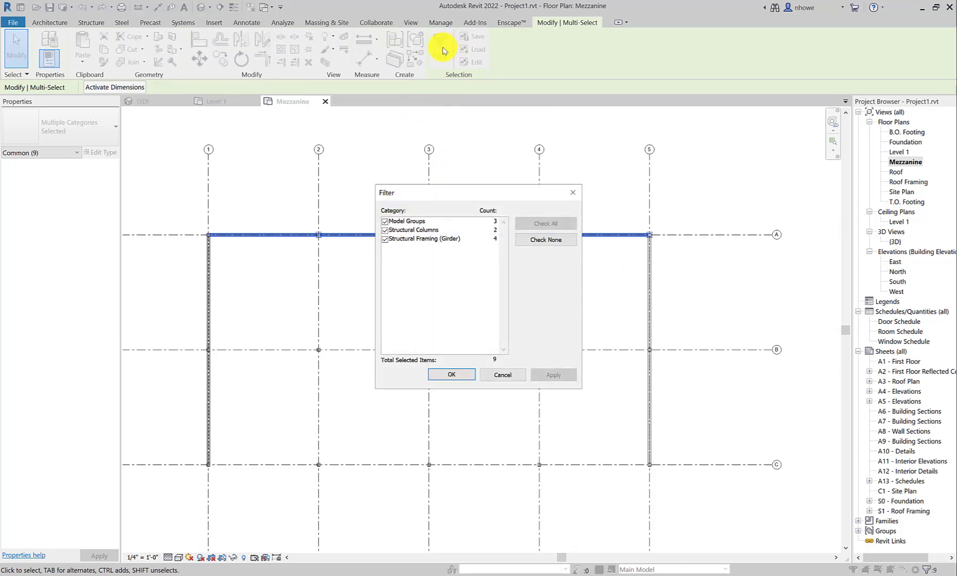
left_click(385, 221)
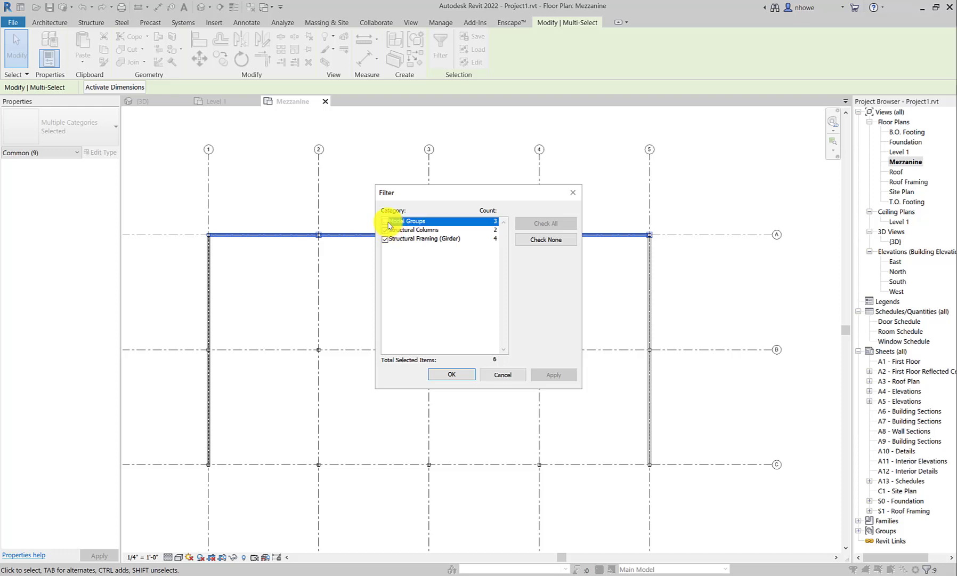
left_click(385, 229)
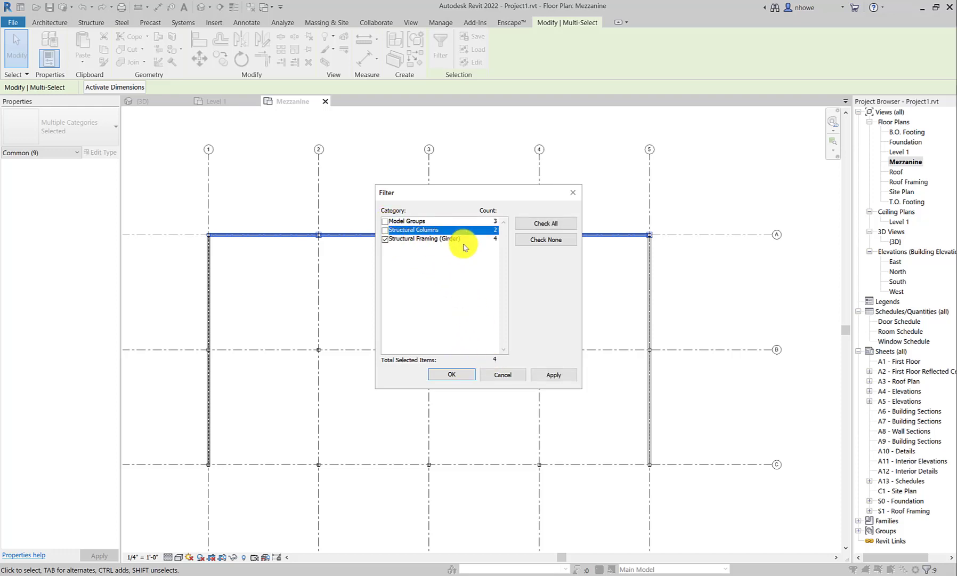
left_click(554, 378)
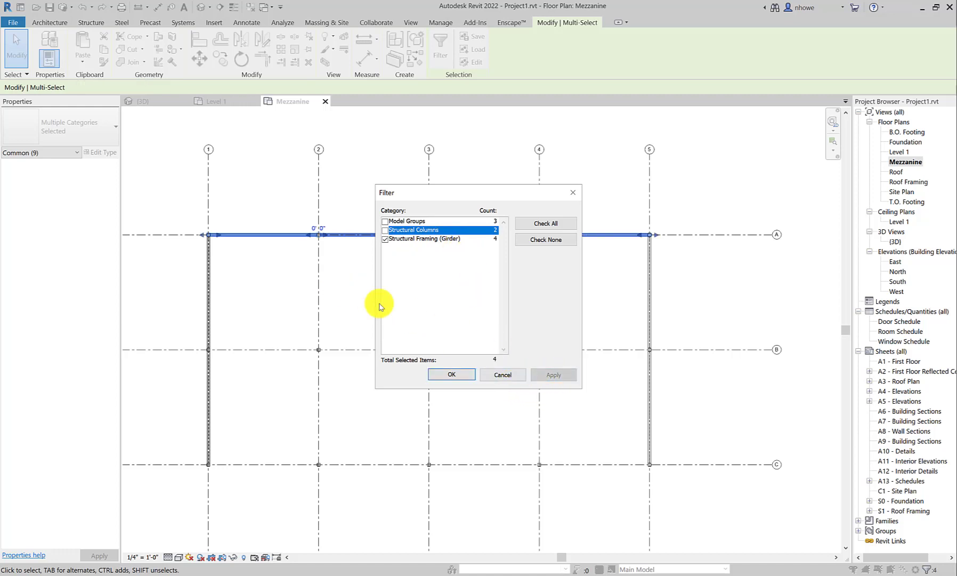
left_click(443, 376)
Step: Copy the selected grid line A beams to grid lines B and C with Multiple enabled, and end the Copy command
scroll(332, 237, "up", 2)
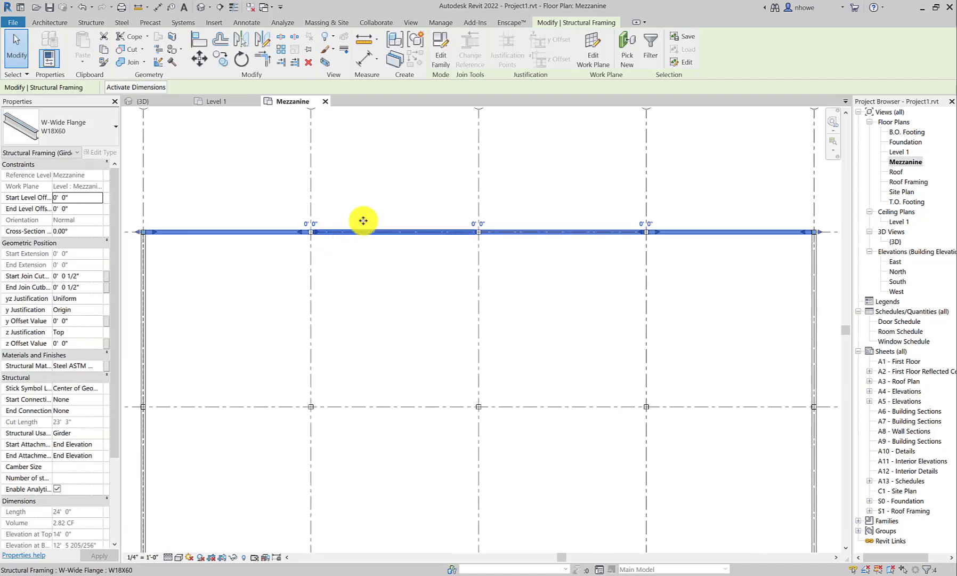
key("c")
key("o")
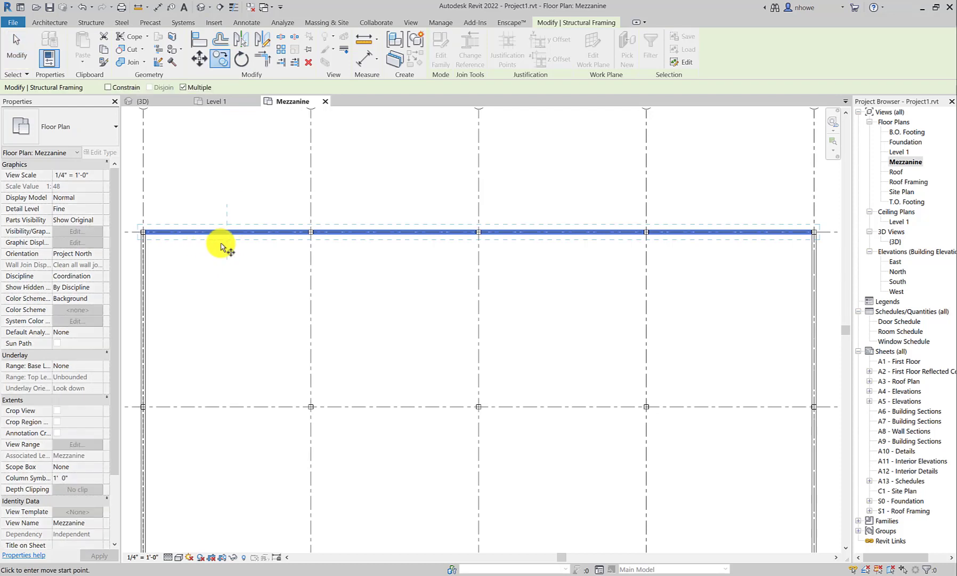
scroll(224, 241, "down", 3)
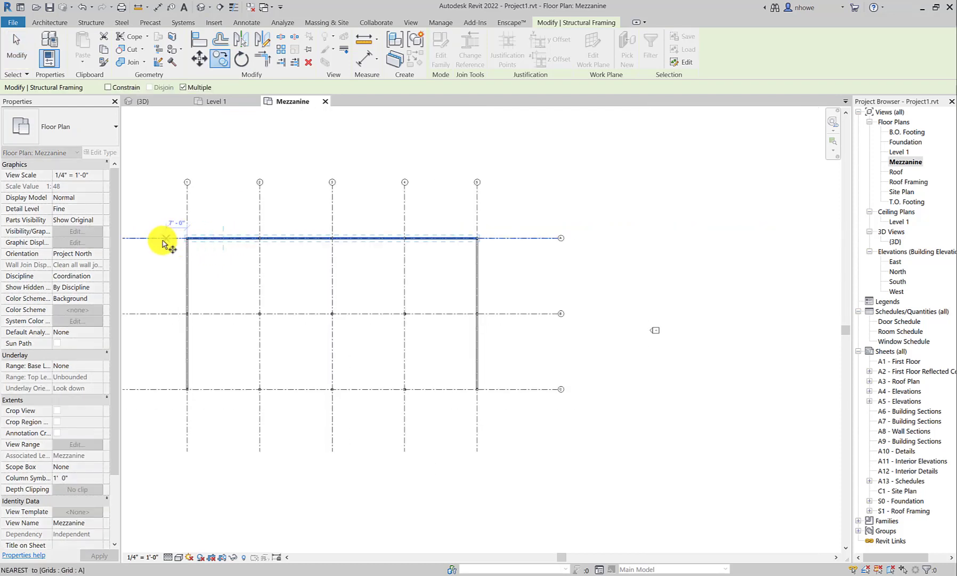
left_click(160, 329)
left_click(154, 391)
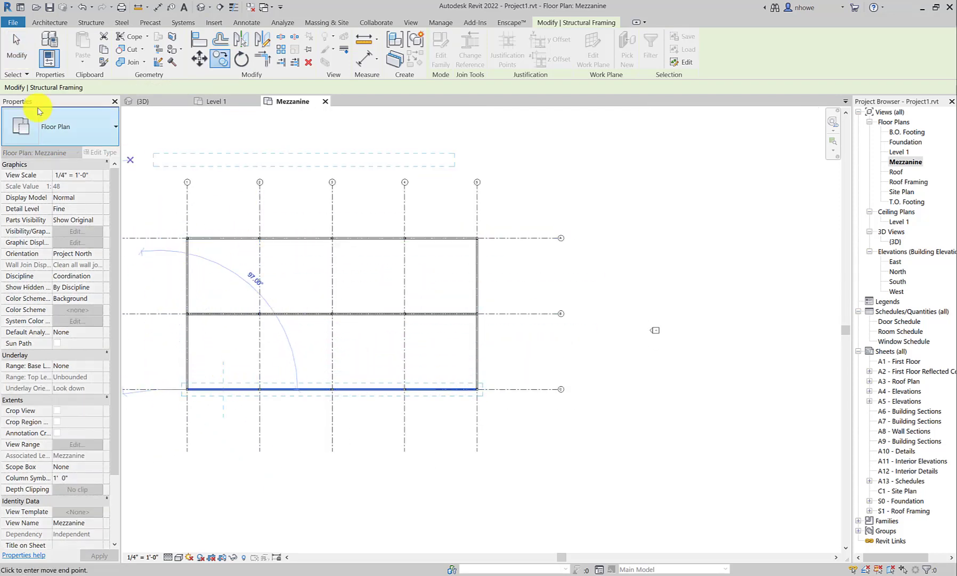
left_click(16, 50)
Step: Copy the two beams along grid line 1 to grid lines 2, 3 and 4, and end the Copy command
left_click(193, 295)
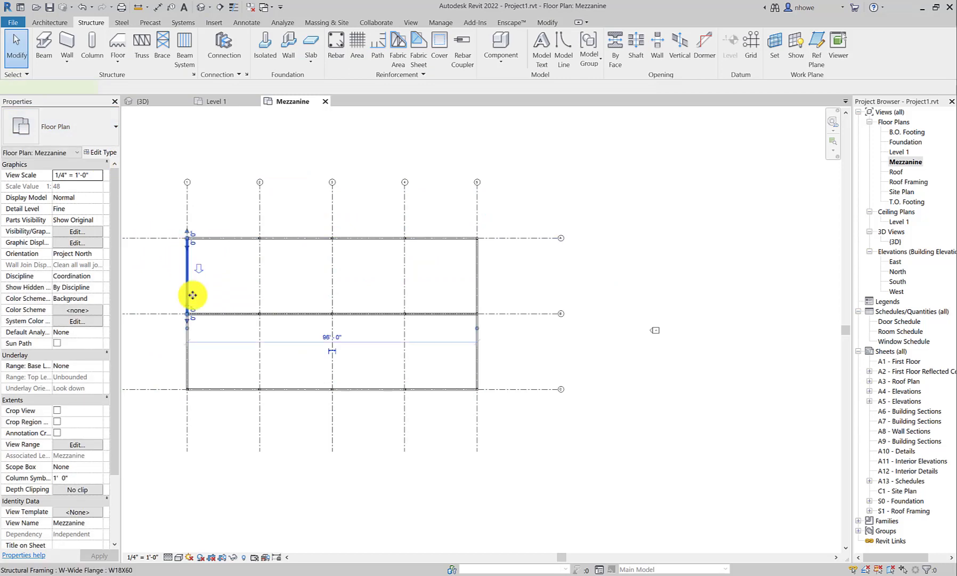
left_click(188, 360, "ctrl")
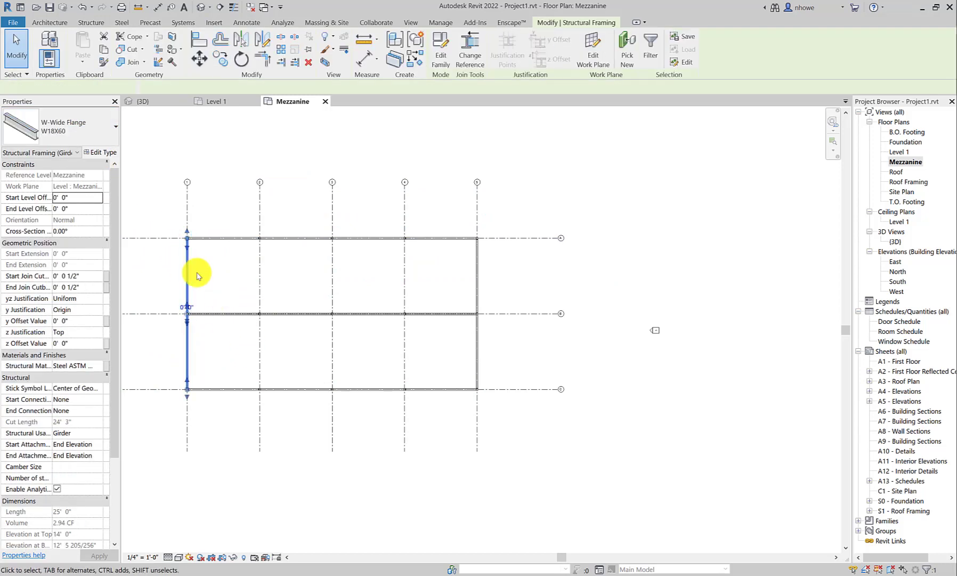
left_click(221, 61)
left_click(187, 208)
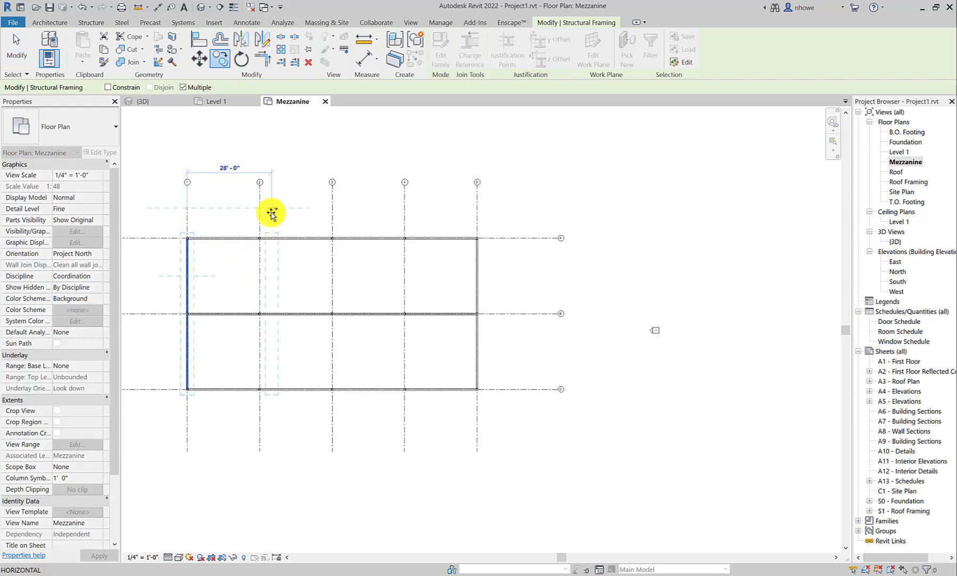
left_click(261, 212)
left_click(332, 211)
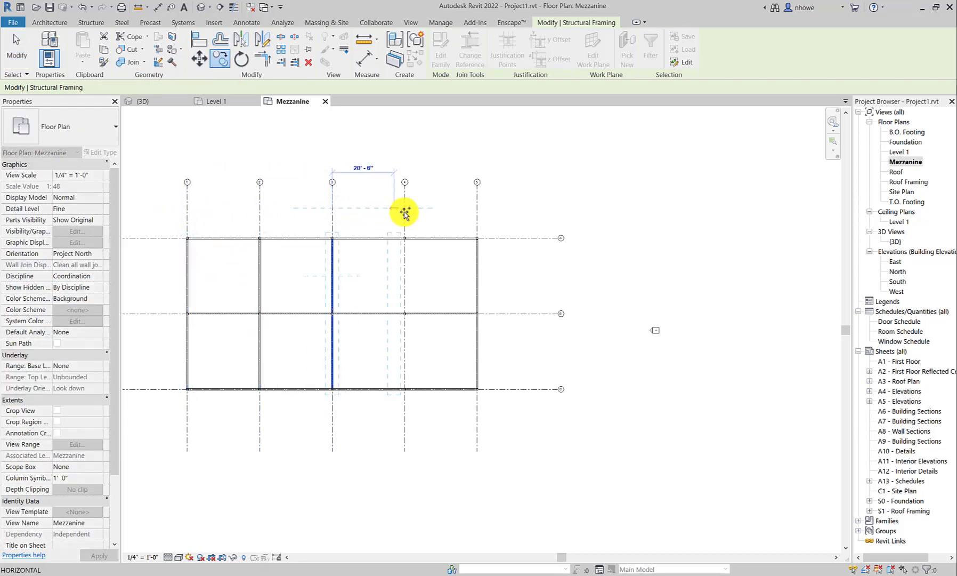
left_click(406, 212)
left_click(16, 48)
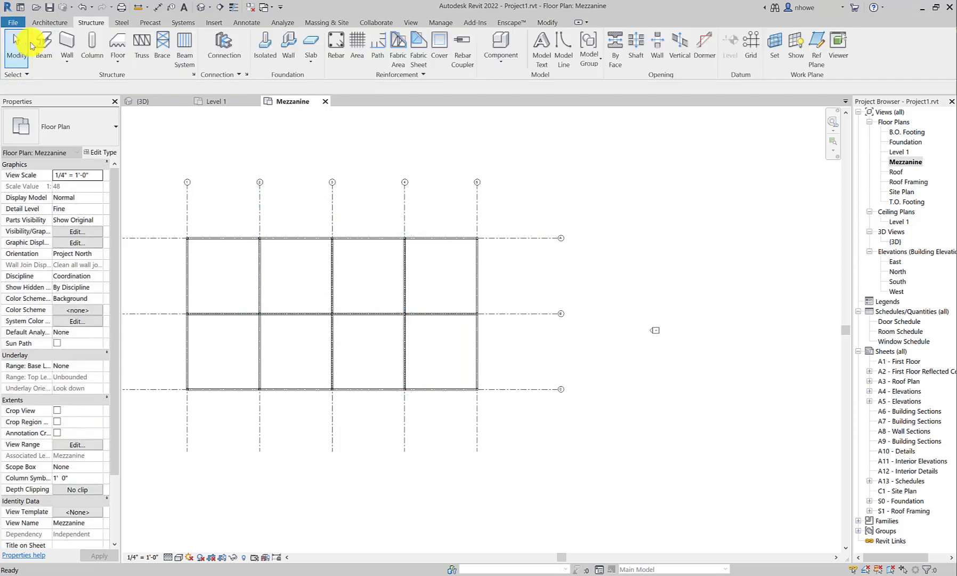
Step: In the 3D view, delete the interior column at grid intersection B-2 and the four mezzanine beams that meet it
left_click(163, 102)
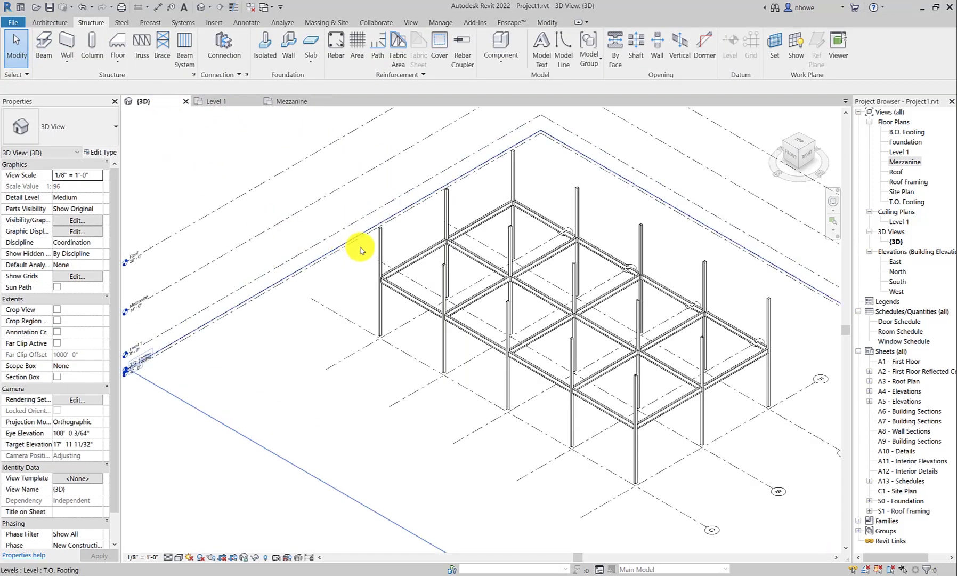
scroll(541, 272, "up", 2)
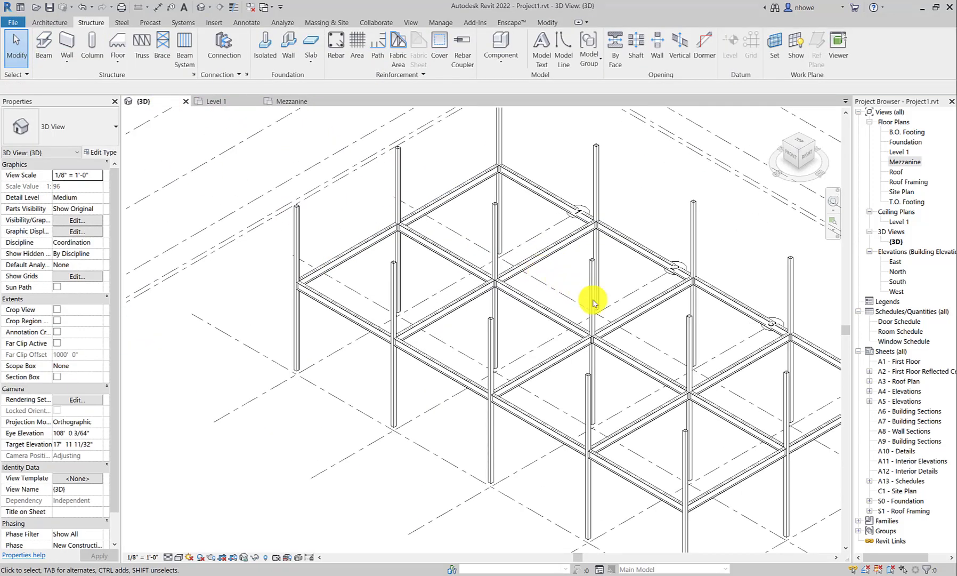
left_click(519, 302)
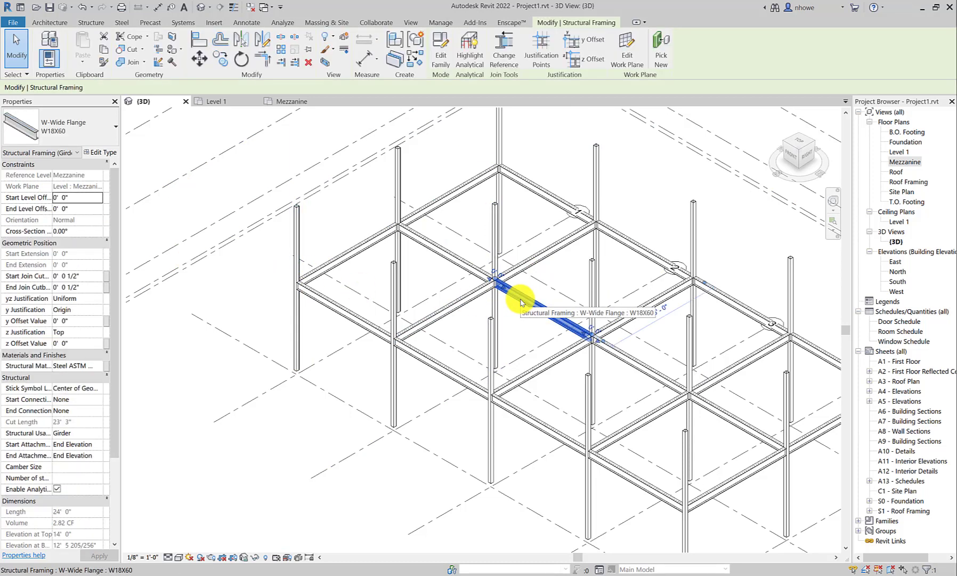
key("Escape")
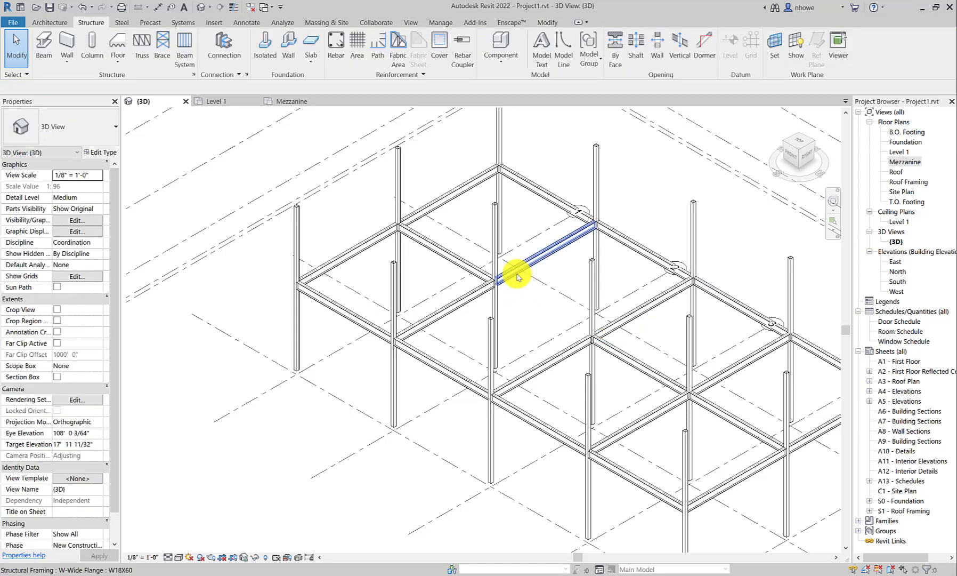
left_click(479, 273)
key("Escape")
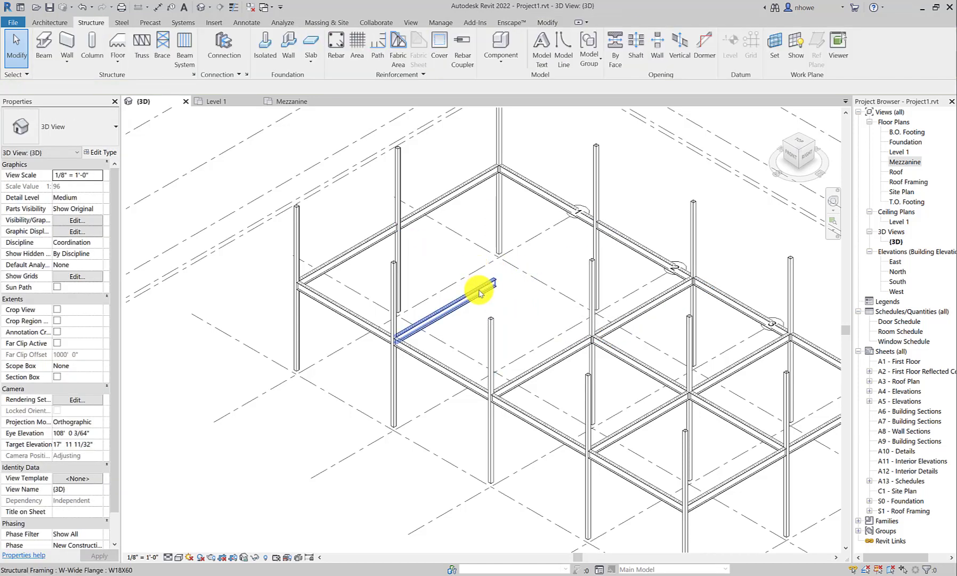
middle_click_drag(507, 294, 577, 299, "shift")
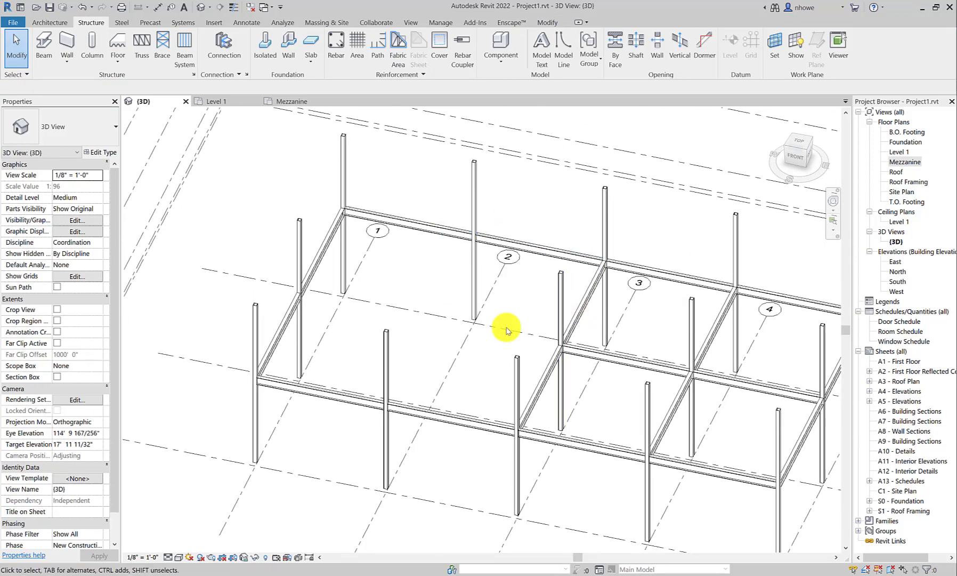
scroll(514, 298, "down", 2)
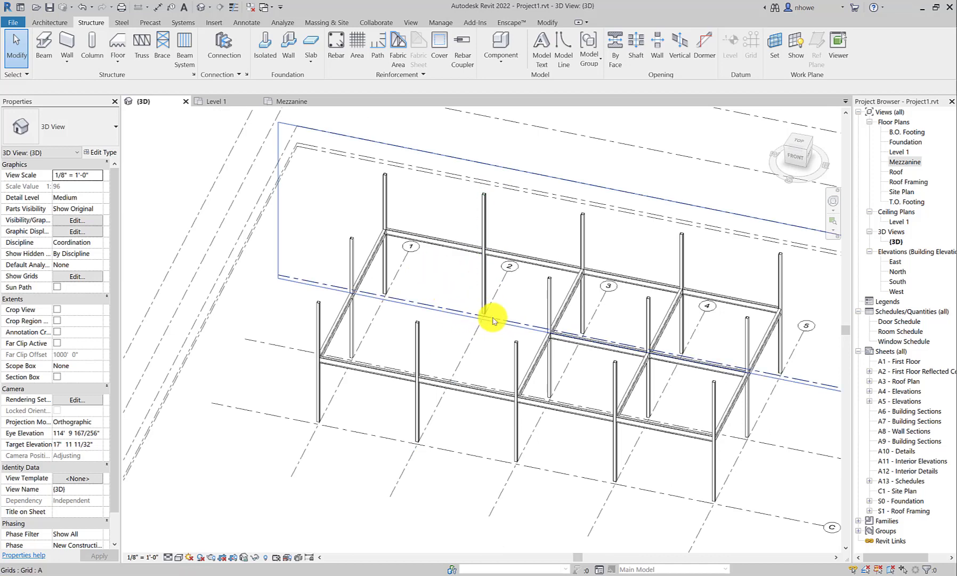
scroll(493, 319, "up", 5)
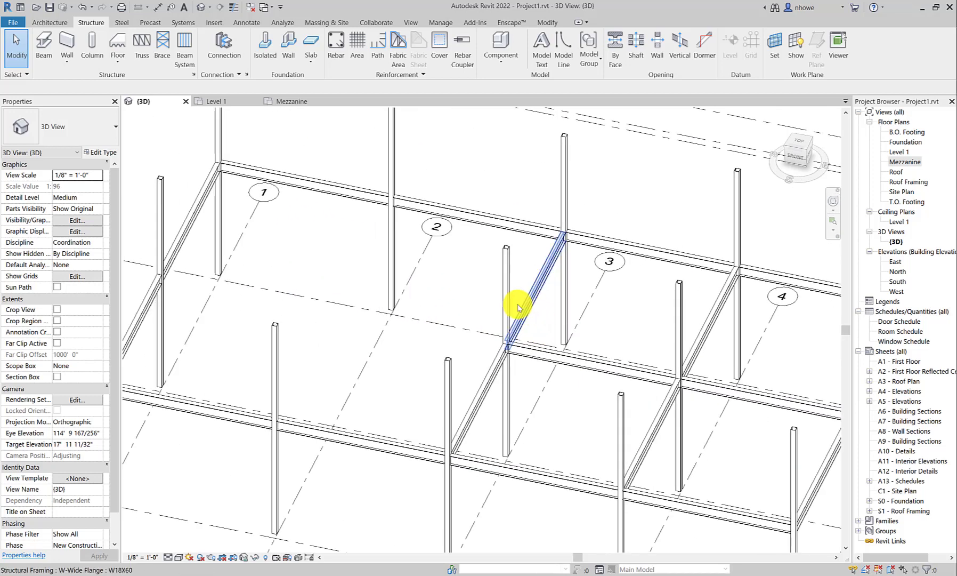